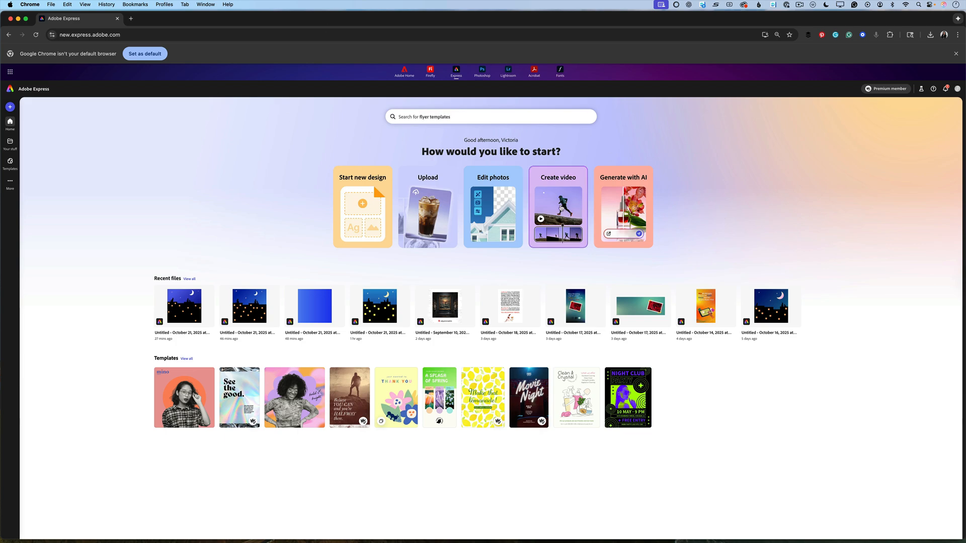
- Create a blank square design and give its page background the light-blue-to-purple gradient swatch
{"action": "left_click", "coordinate": [363, 206]}
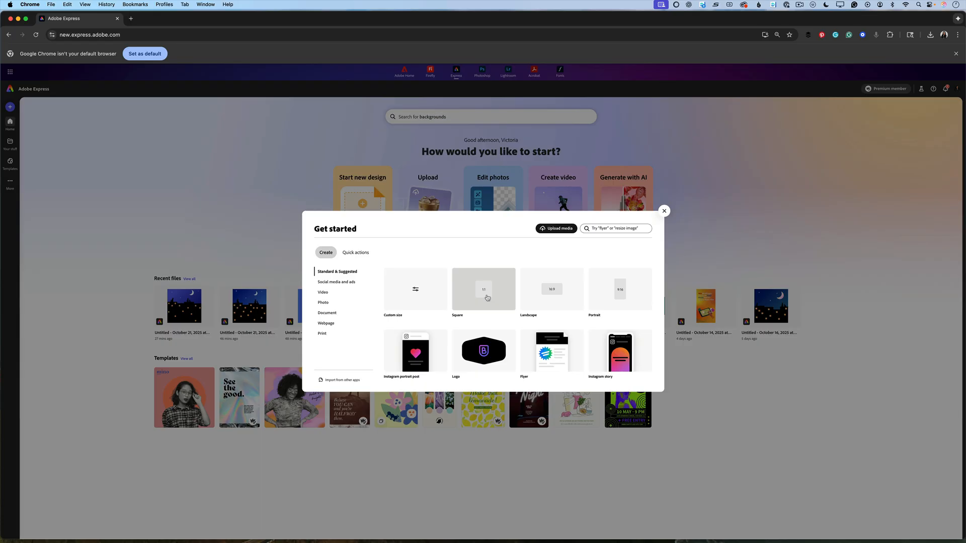
{"action": "left_click", "coordinate": [486, 295]}
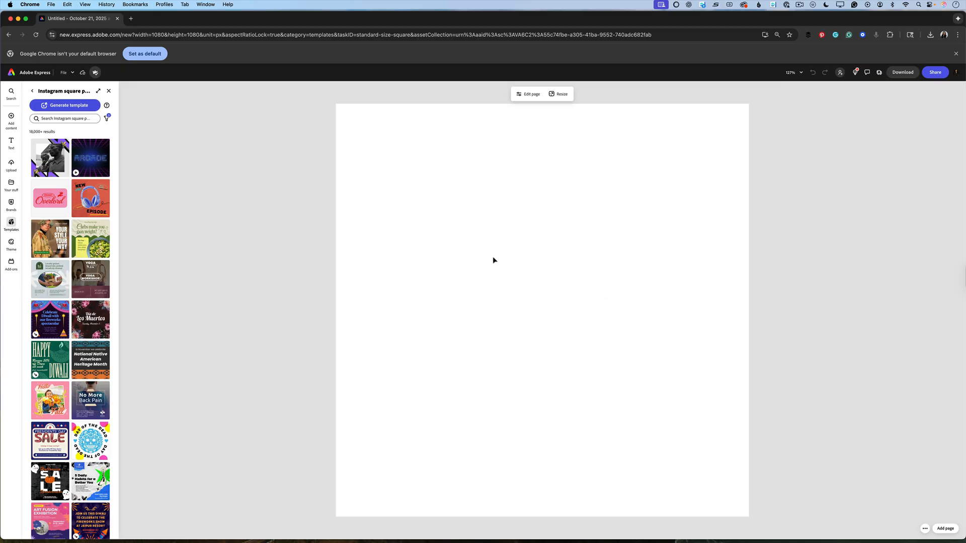
{"action": "left_click", "coordinate": [526, 96]}
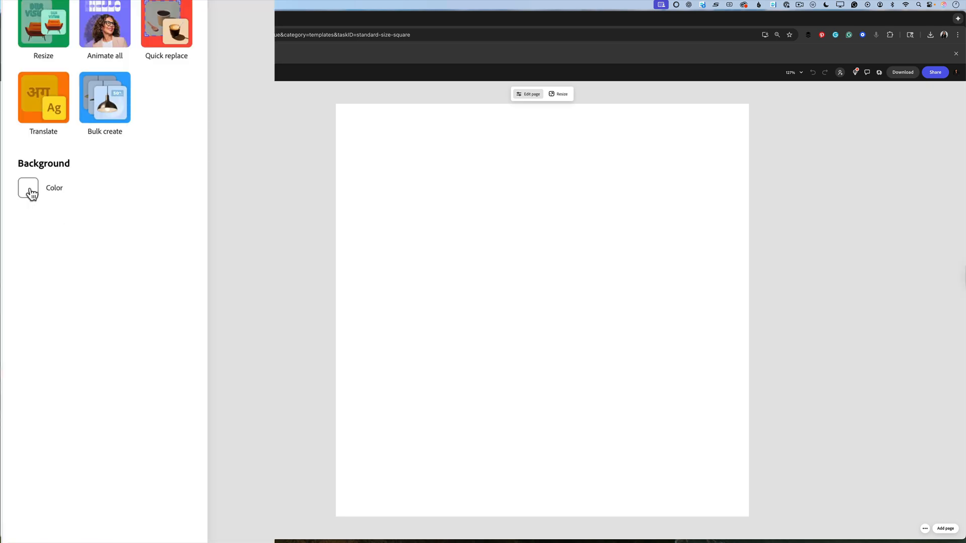
{"action": "left_click", "coordinate": [29, 188]}
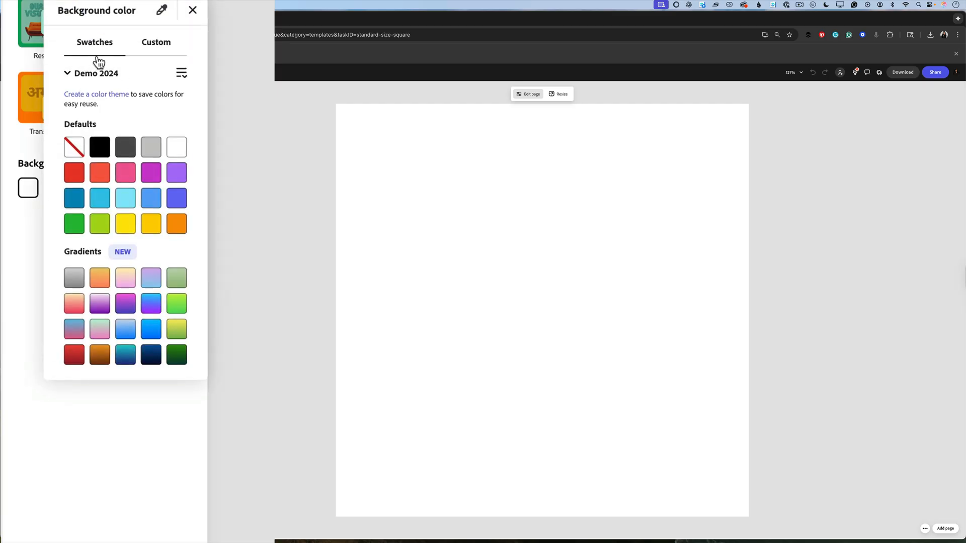
{"action": "left_click", "coordinate": [152, 309]}
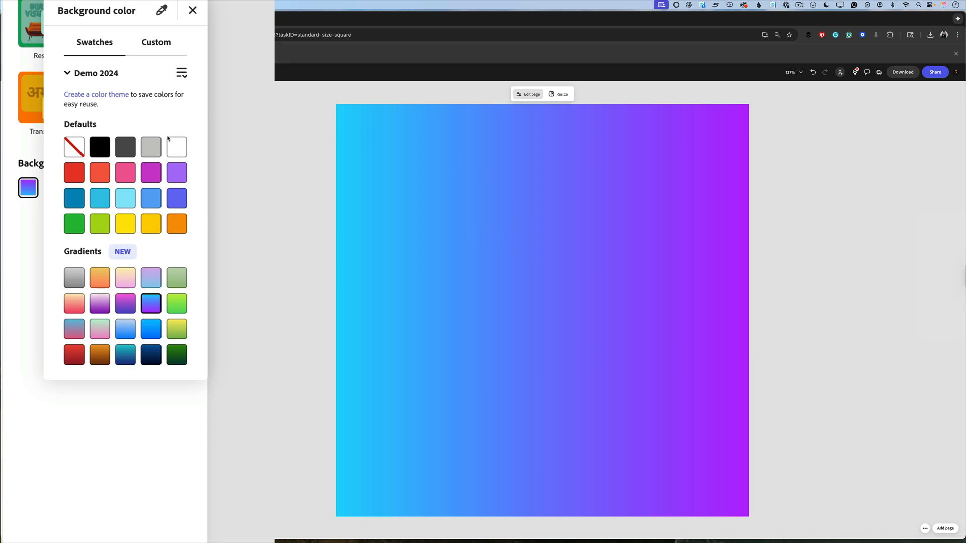
- Customize the background gradient's two colors, changing the purple stop to #130075 and the light-blue stop to #358AFC
{"action": "left_click", "coordinate": [151, 47]}
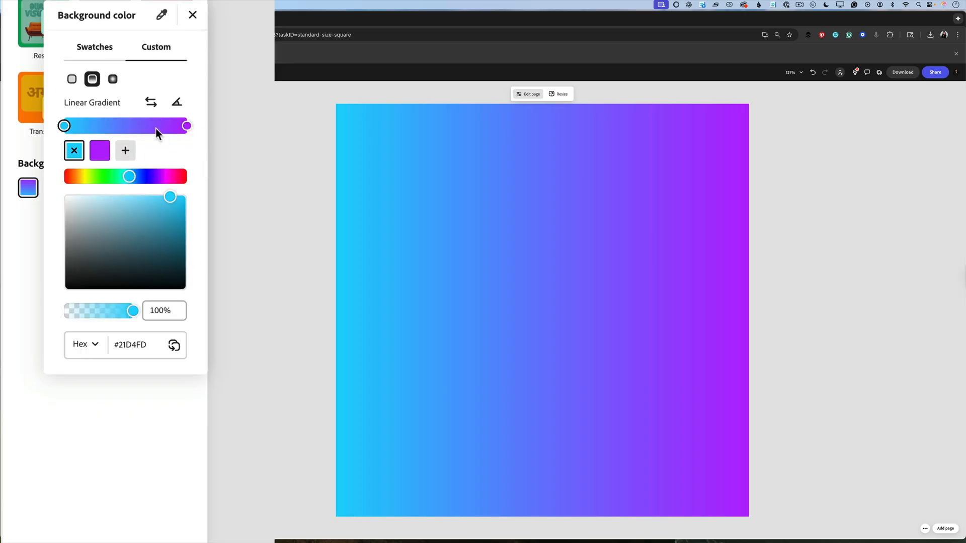
{"action": "left_click", "coordinate": [187, 126]}
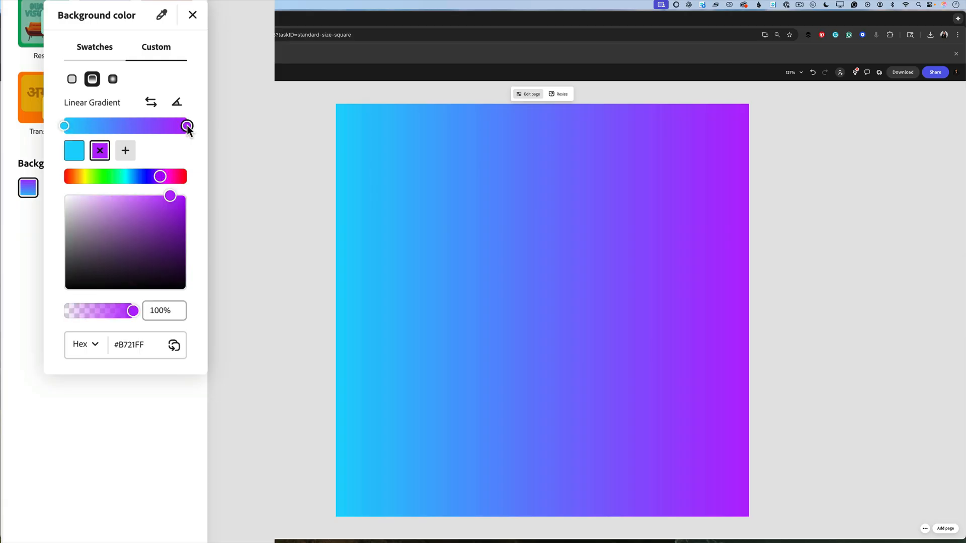
{"action": "left_click_drag", "start_coordinate": [160, 176], "coordinate": [191, 250]}
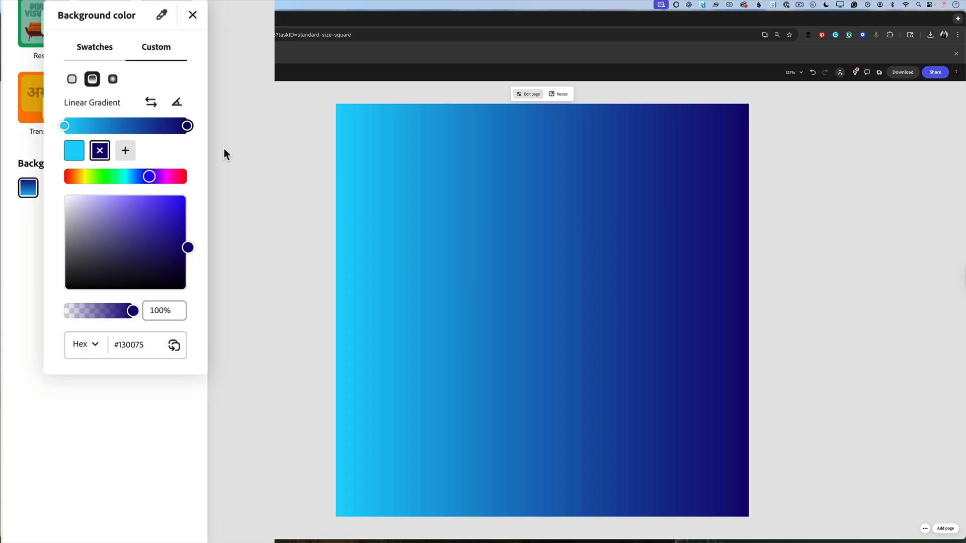
{"action": "left_click", "coordinate": [64, 126]}
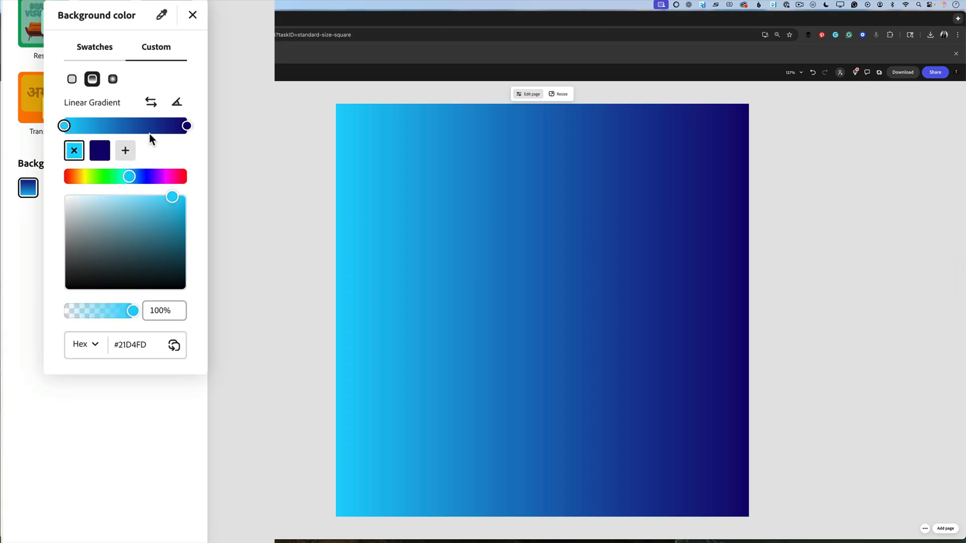
{"action": "left_click_drag", "start_coordinate": [129, 176], "coordinate": [162, 198]}
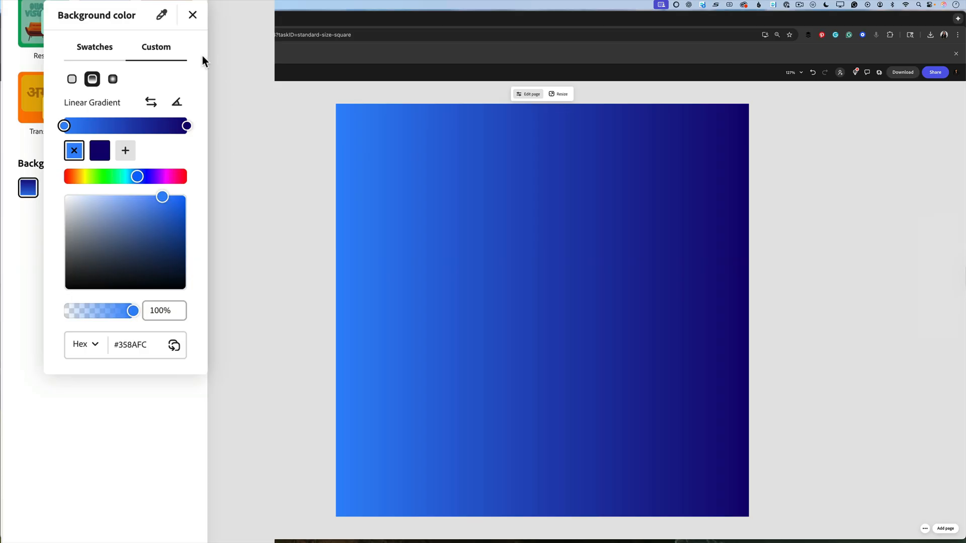
- Rotate the background gradient so it runs diagonally from bright blue at the upper-left corner to dark navy at the lower-right
{"action": "left_click", "coordinate": [177, 104]}
{"action": "left_click", "coordinate": [178, 103]}
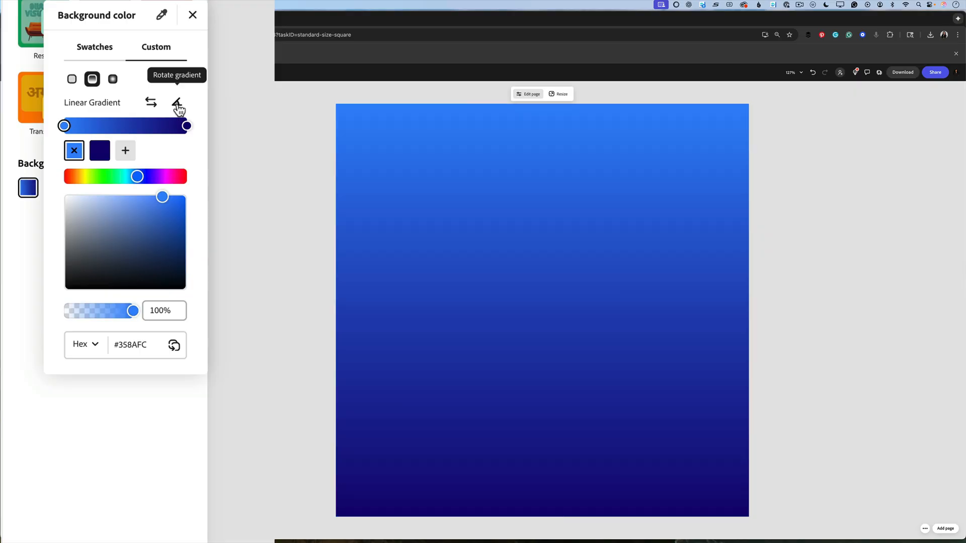
{"action": "left_click", "coordinate": [177, 103]}
{"action": "left_click", "coordinate": [177, 104]}
{"action": "left_click", "coordinate": [177, 104]}
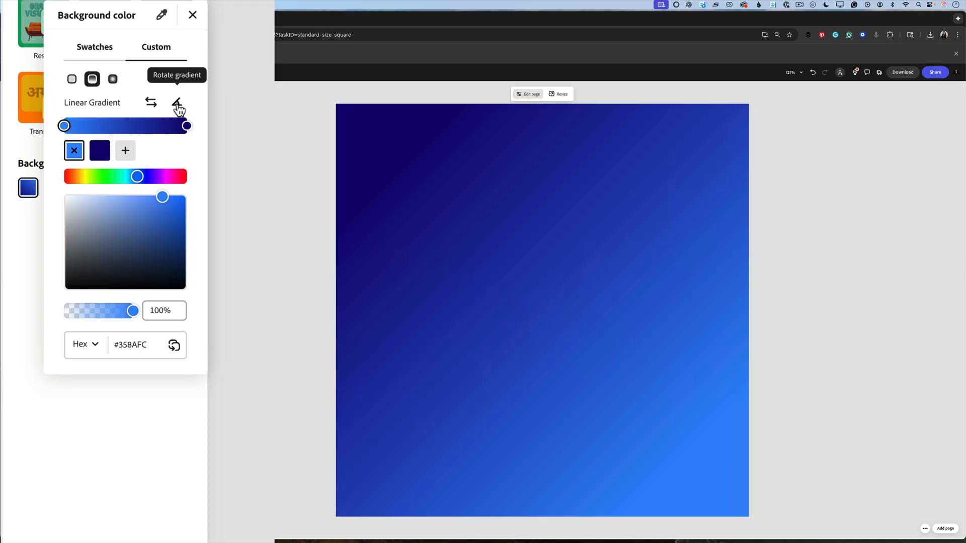
{"action": "left_click", "coordinate": [177, 103]}
{"action": "left_click", "coordinate": [177, 104]}
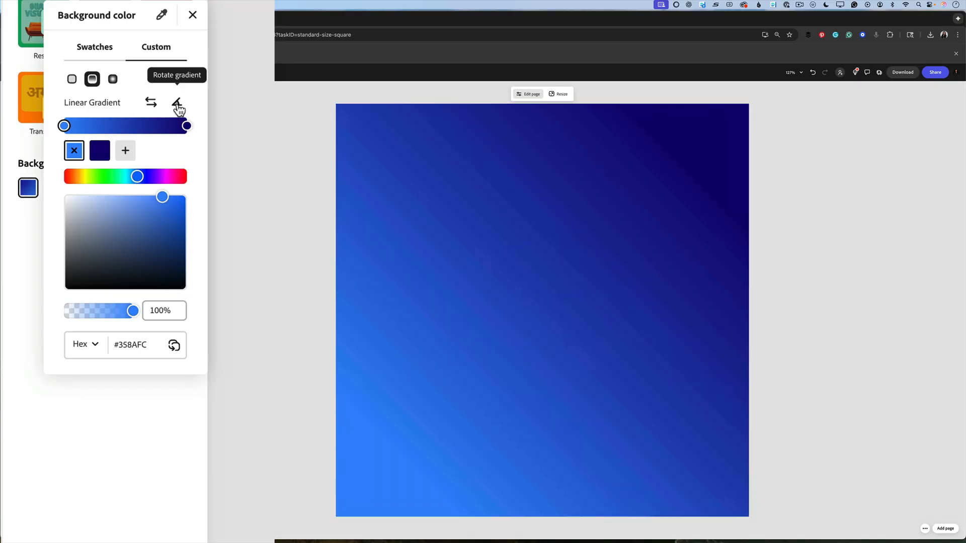
{"action": "left_click", "coordinate": [177, 104]}
{"action": "left_click", "coordinate": [177, 104]}
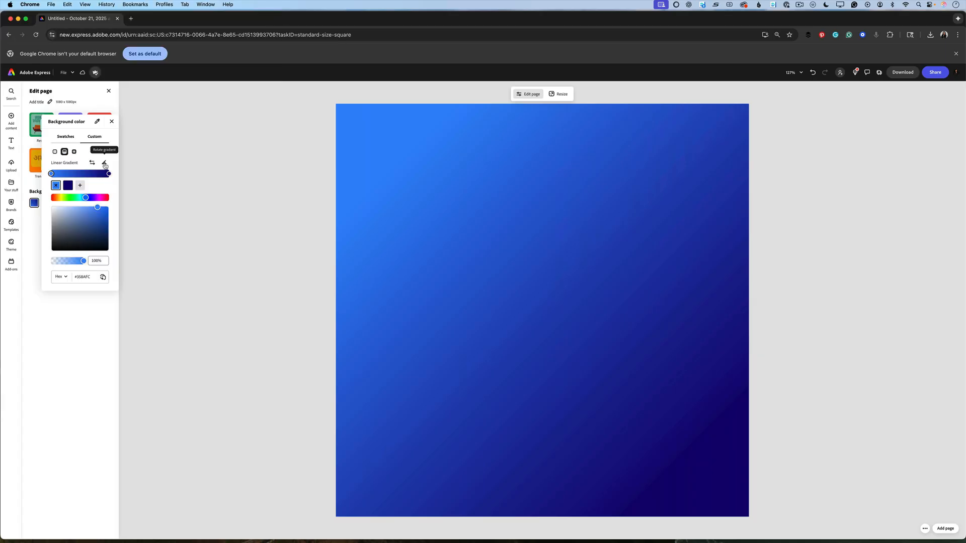
{"action": "left_click", "coordinate": [151, 134]}
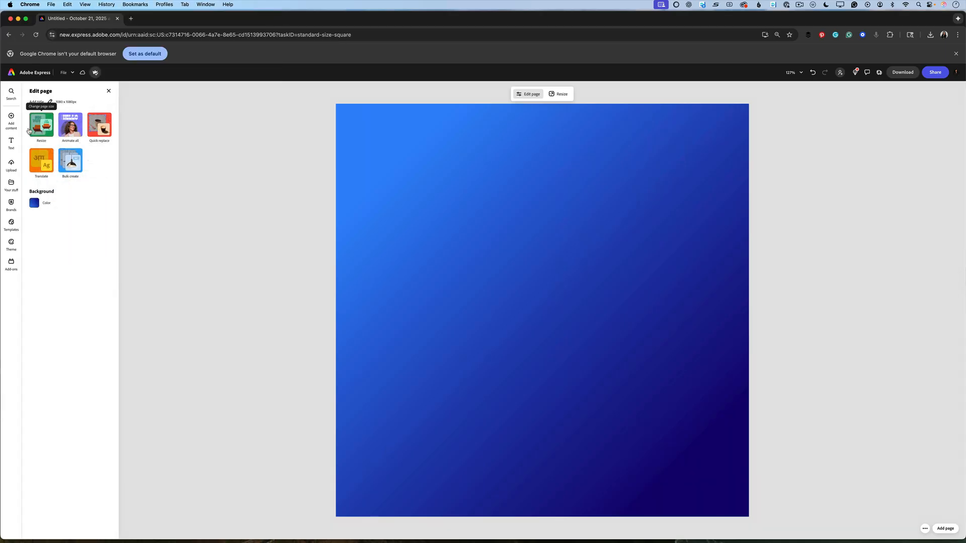
- Add a solid black square from the Rectangles shape collection to the page
{"action": "mouse_move", "coordinate": [12, 120]}
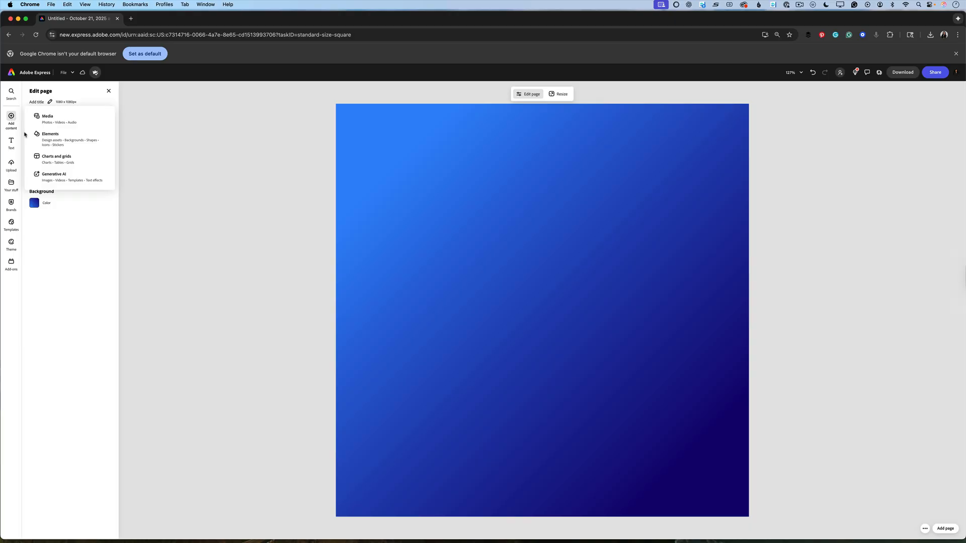
{"action": "left_click", "coordinate": [69, 140]}
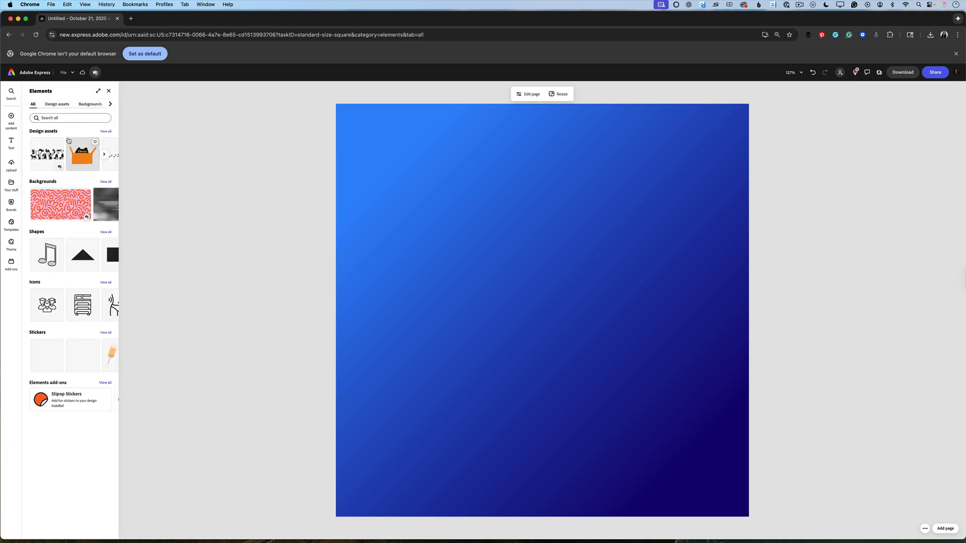
{"action": "left_click", "coordinate": [111, 104]}
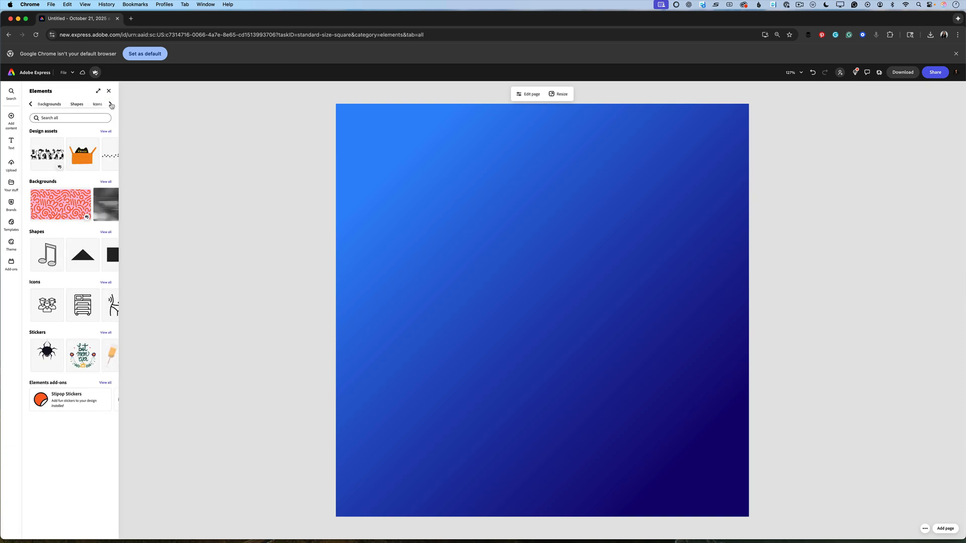
{"action": "left_click", "coordinate": [75, 105]}
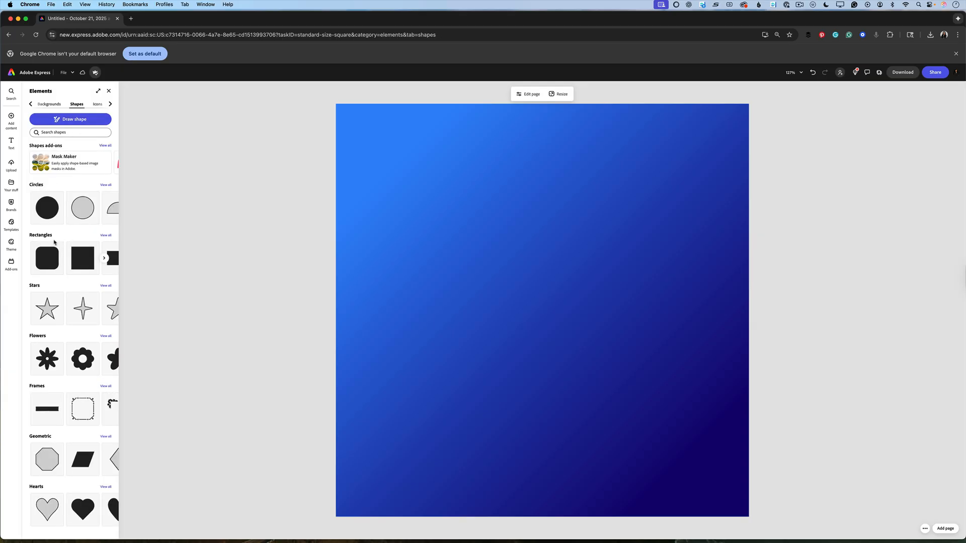
{"action": "left_click", "coordinate": [105, 236]}
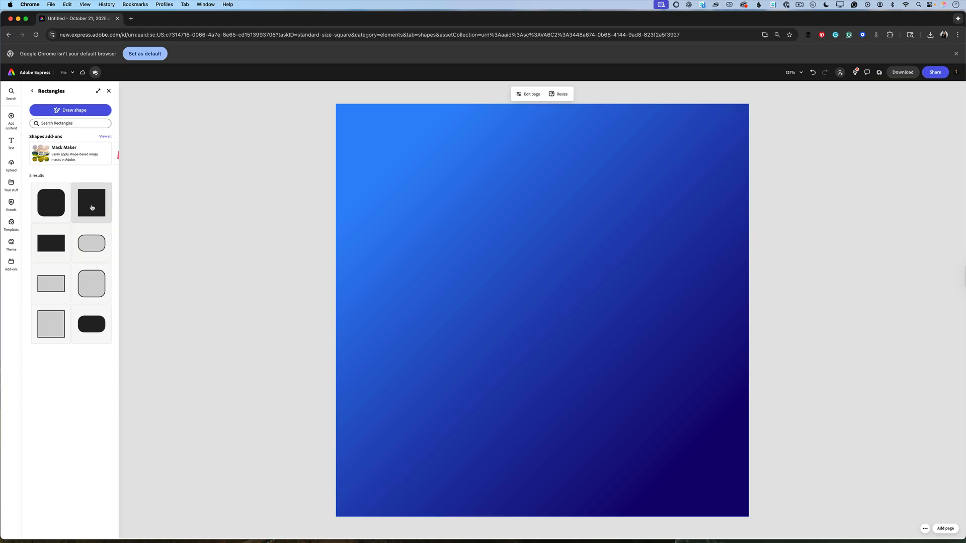
{"action": "left_click", "coordinate": [91, 208]}
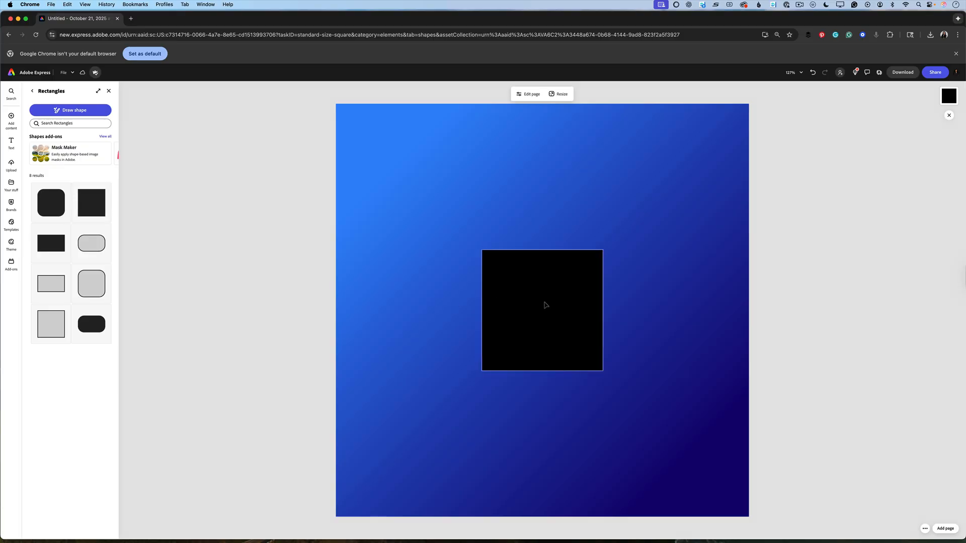
- Stretch the black square from mid-page to the bottom edge and spread copies across the page, forming four buildings with staggered rooftops
{"action": "left_click", "coordinate": [546, 305]}
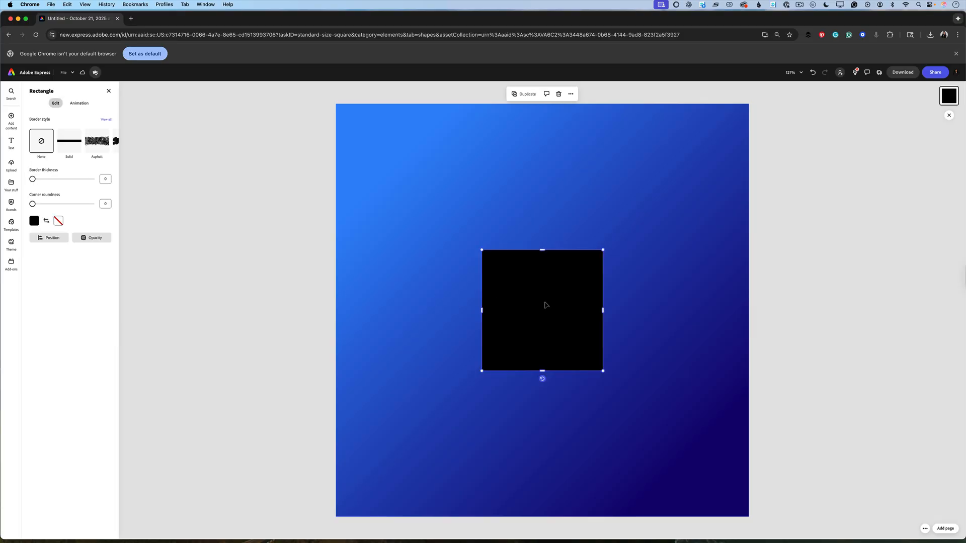
{"action": "left_click_drag", "start_coordinate": [546, 305], "coordinate": [394, 308]}
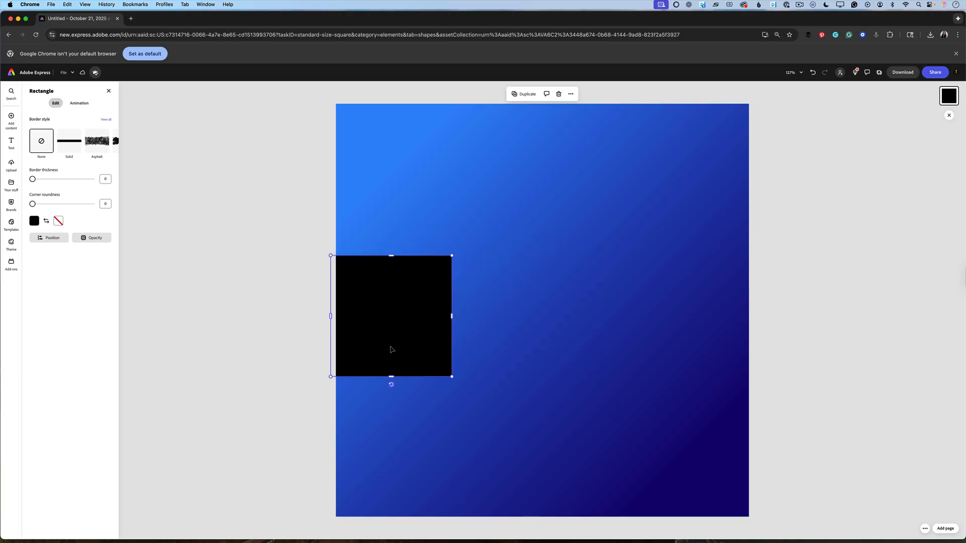
{"action": "left_click_drag", "start_coordinate": [391, 378], "coordinate": [402, 519]}
{"action": "left_click_drag", "start_coordinate": [451, 387], "coordinate": [716, 399]}
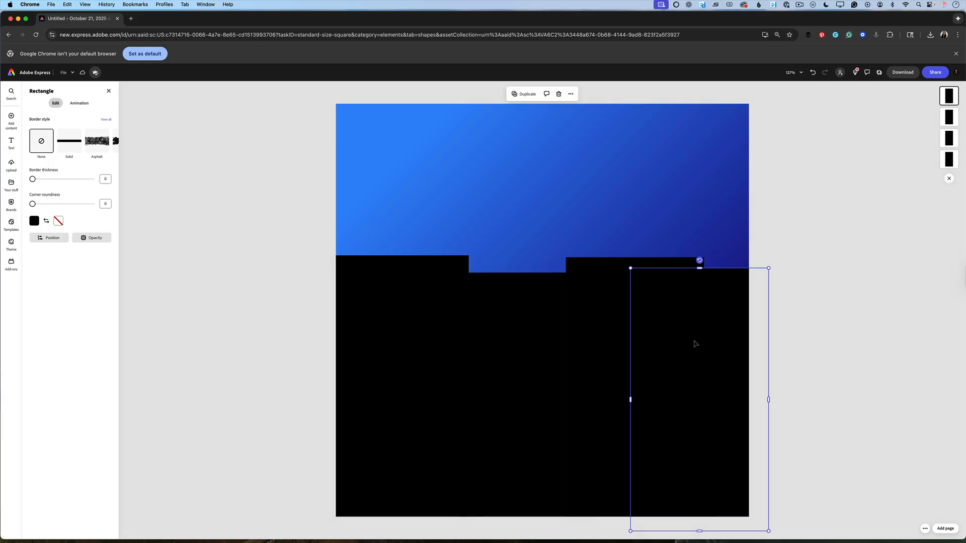
{"action": "left_click_drag", "start_coordinate": [696, 341], "coordinate": [714, 341]}
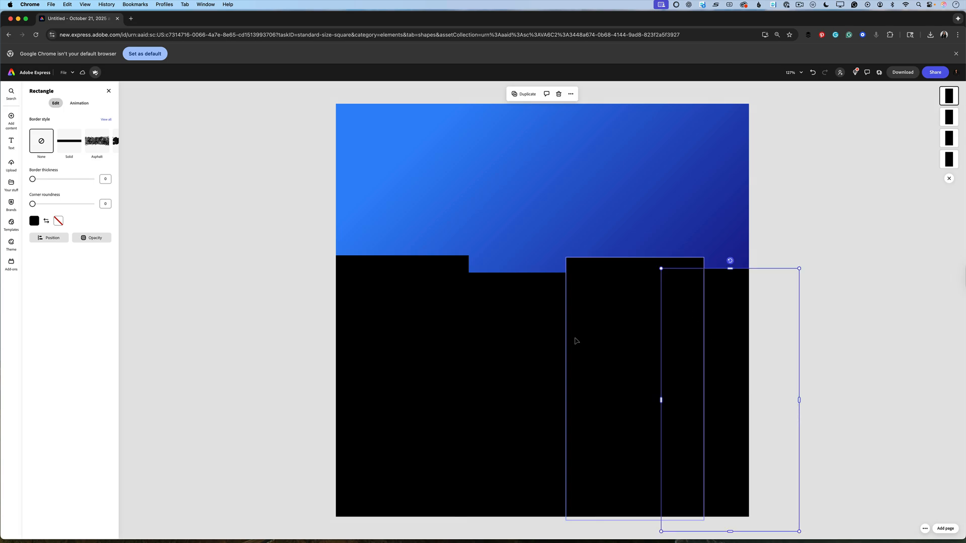
- Add another solid black square and move it into the open sky above the buildings
{"action": "left_click", "coordinate": [34, 222]}
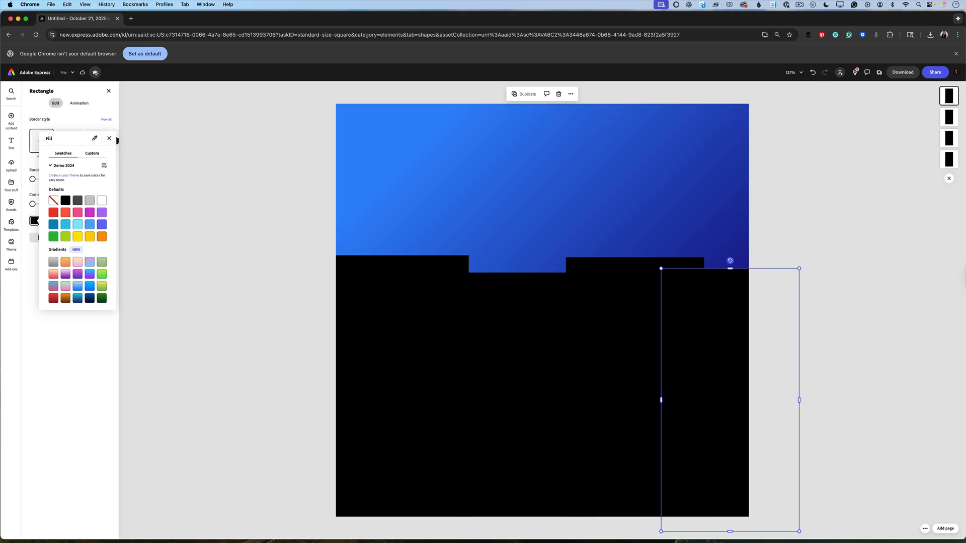
{"action": "left_click", "coordinate": [13, 121]}
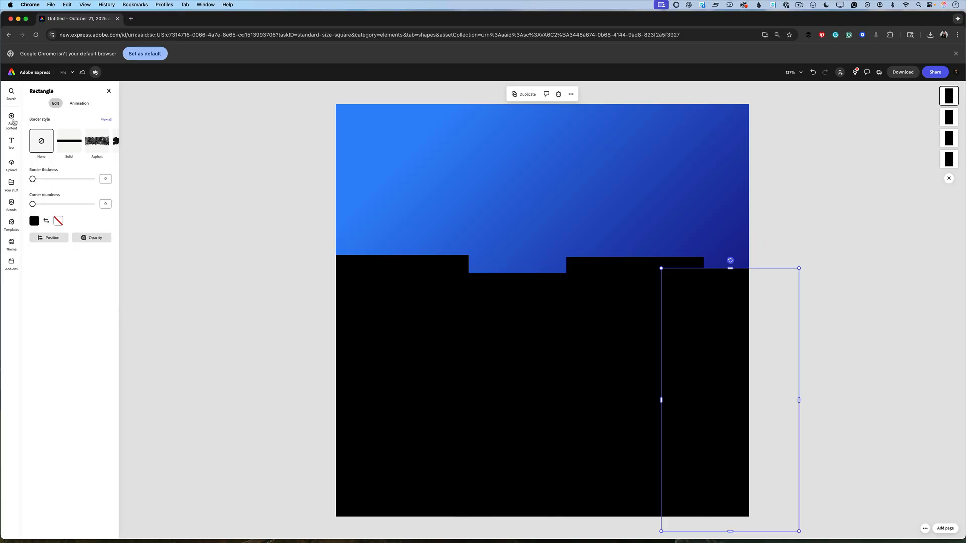
{"action": "left_click", "coordinate": [50, 136]}
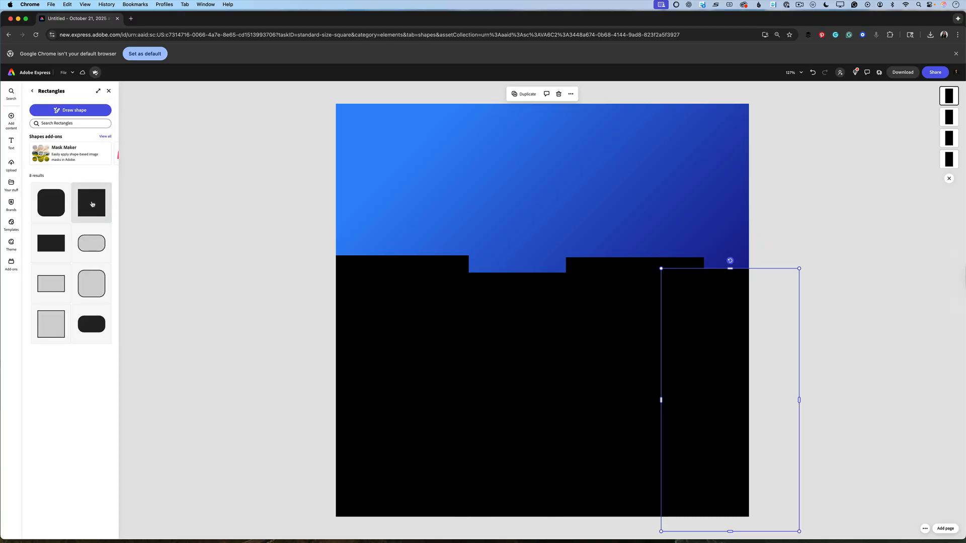
{"action": "left_click", "coordinate": [92, 204]}
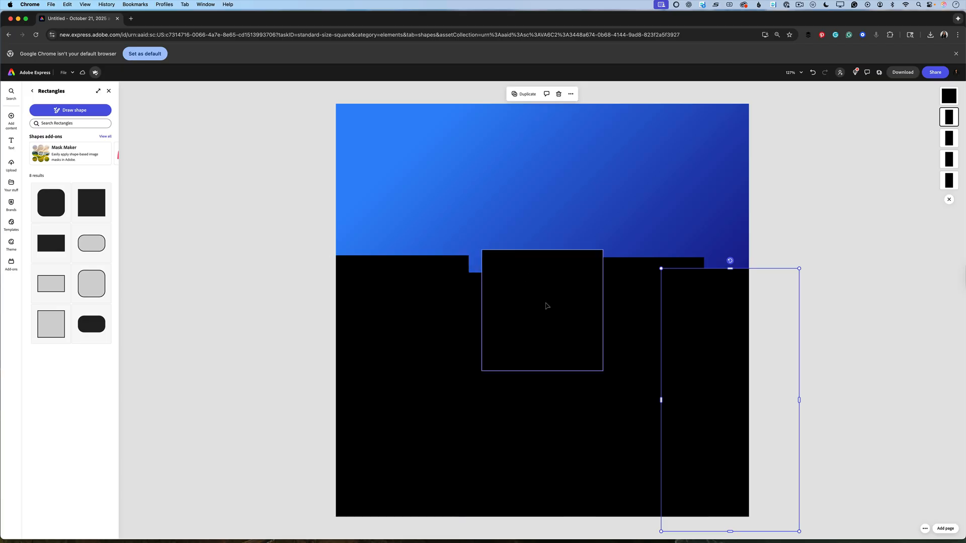
{"action": "left_click_drag", "start_coordinate": [546, 306], "coordinate": [512, 173]}
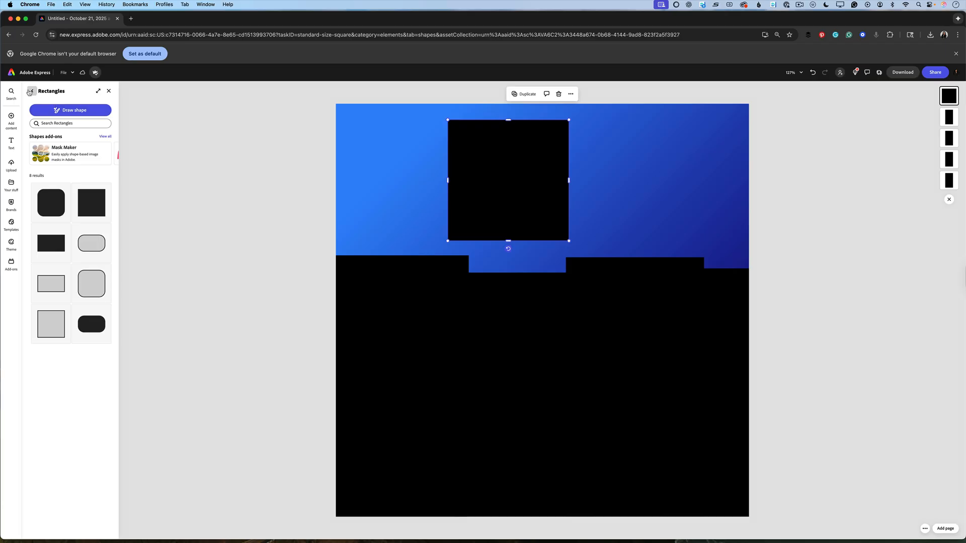
- Fill the square in the sky with the yellow-to-orange gradient swatch
{"action": "left_click", "coordinate": [519, 175]}
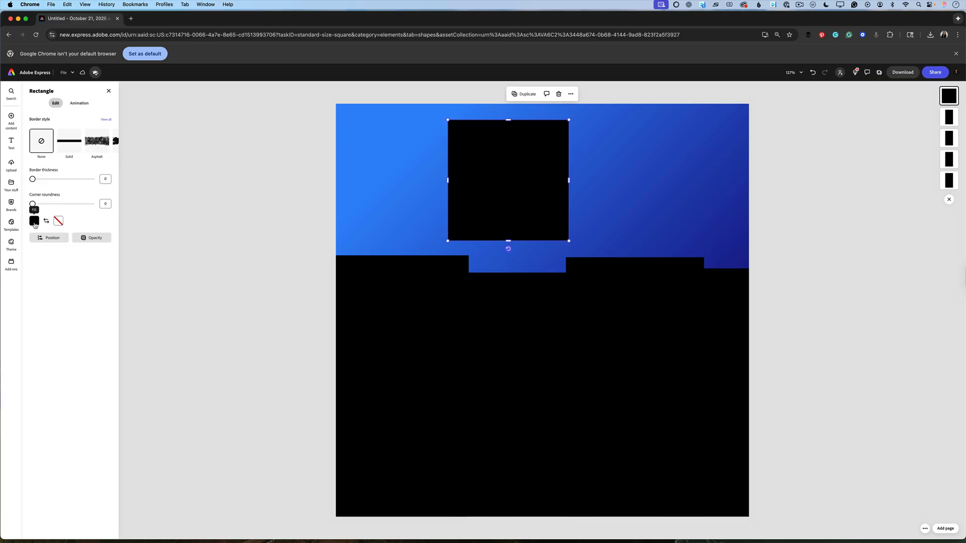
{"action": "left_click", "coordinate": [34, 221]}
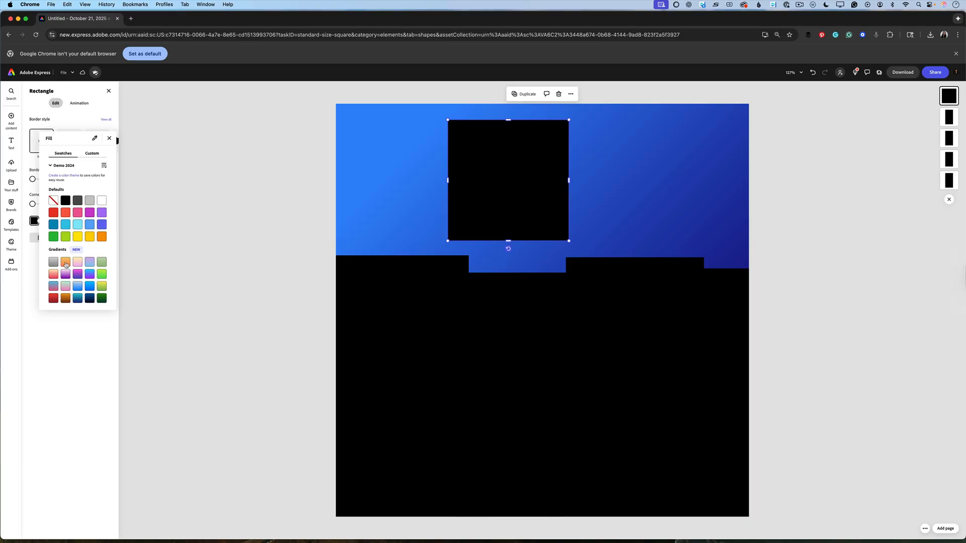
{"action": "left_click", "coordinate": [65, 262]}
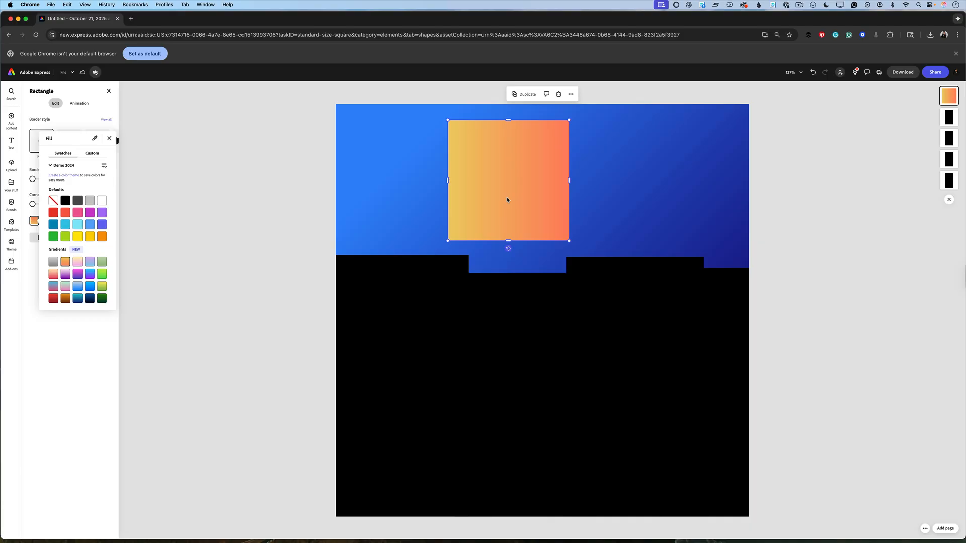
- Shrink the orange gradient square to a small window and scatter copies of it across the black buildings
{"action": "left_click", "coordinate": [570, 243]}
{"action": "left_click_drag", "start_coordinate": [570, 243], "coordinate": [718, 354]}
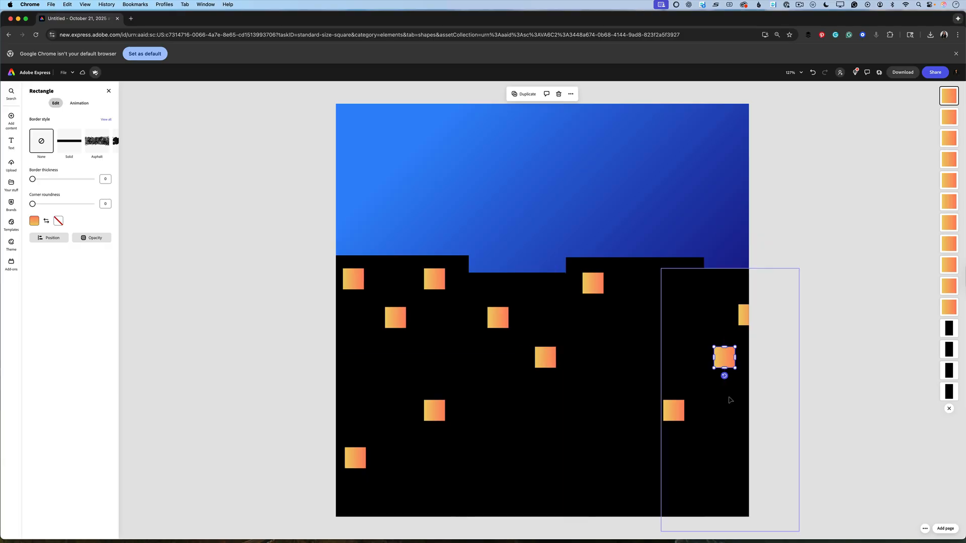
{"action": "left_click_drag", "start_coordinate": [674, 415], "coordinate": [545, 485], "text": "alt"}
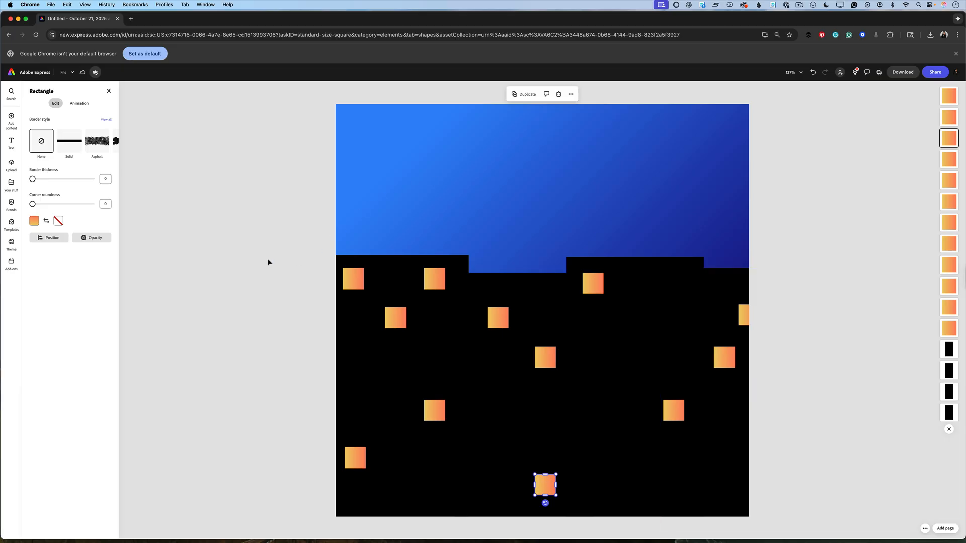
- Add the solid black crescent moon from the full collection of shapes to the page
{"action": "left_click", "coordinate": [11, 119]}
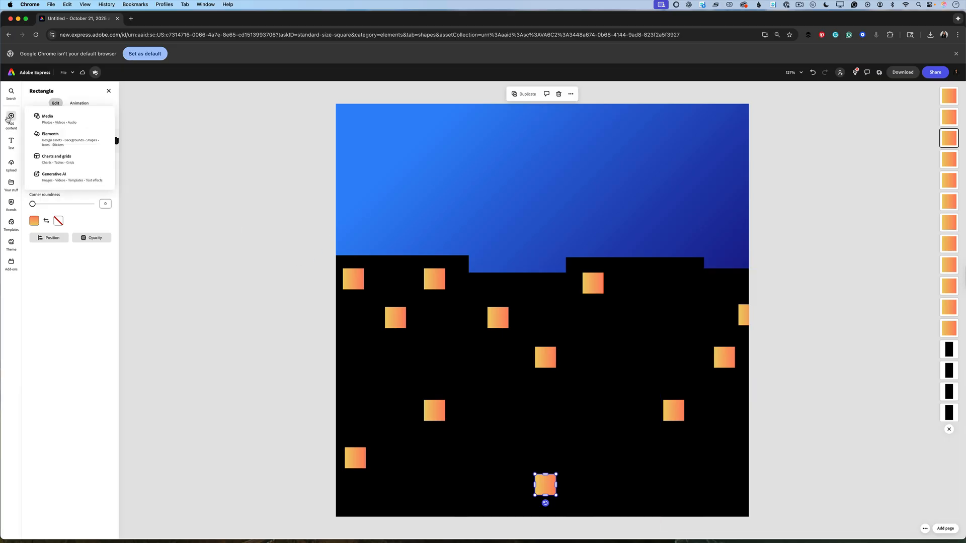
{"action": "left_click", "coordinate": [53, 143]}
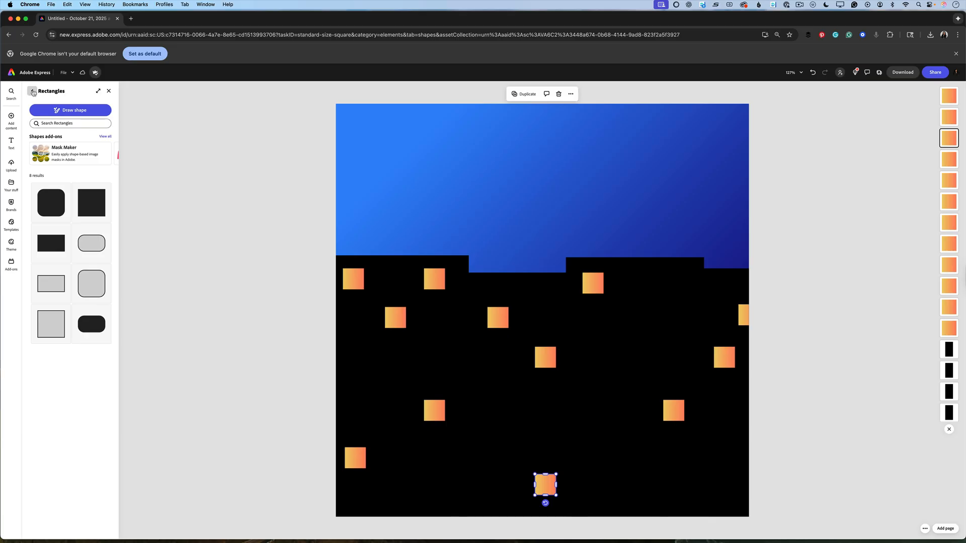
{"action": "left_click", "coordinate": [32, 91]}
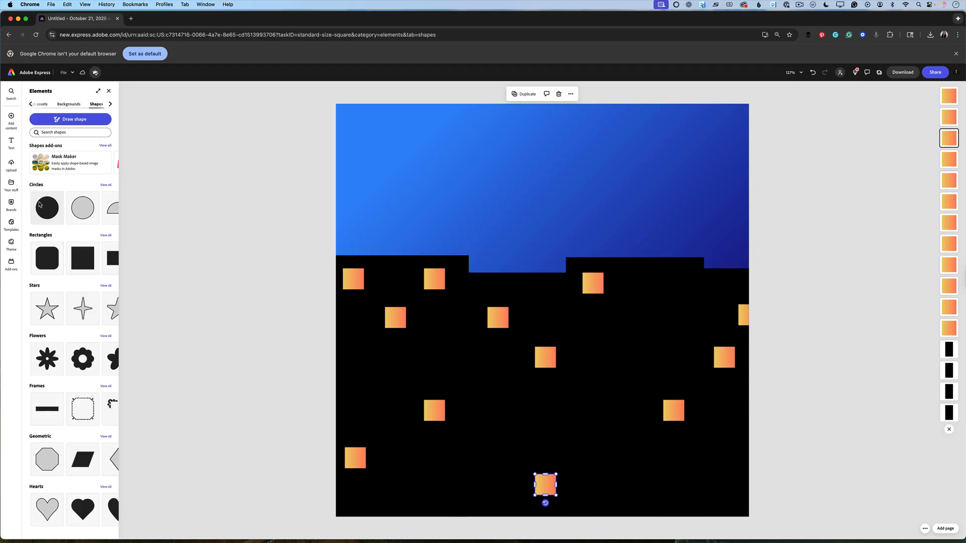
{"action": "left_click", "coordinate": [74, 359]}
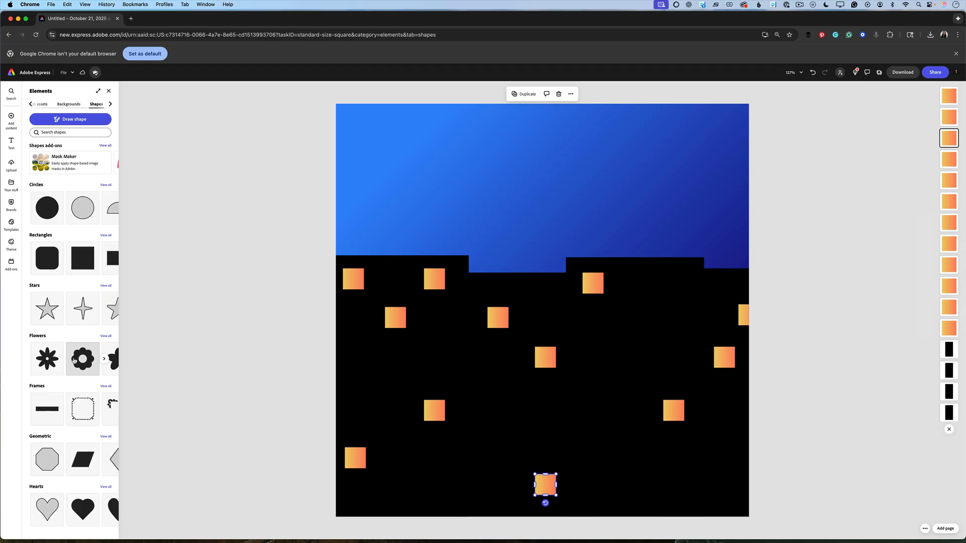
{"action": "scroll", "coordinate": [74, 359], "scroll_direction": "down", "scroll_amount": 5}
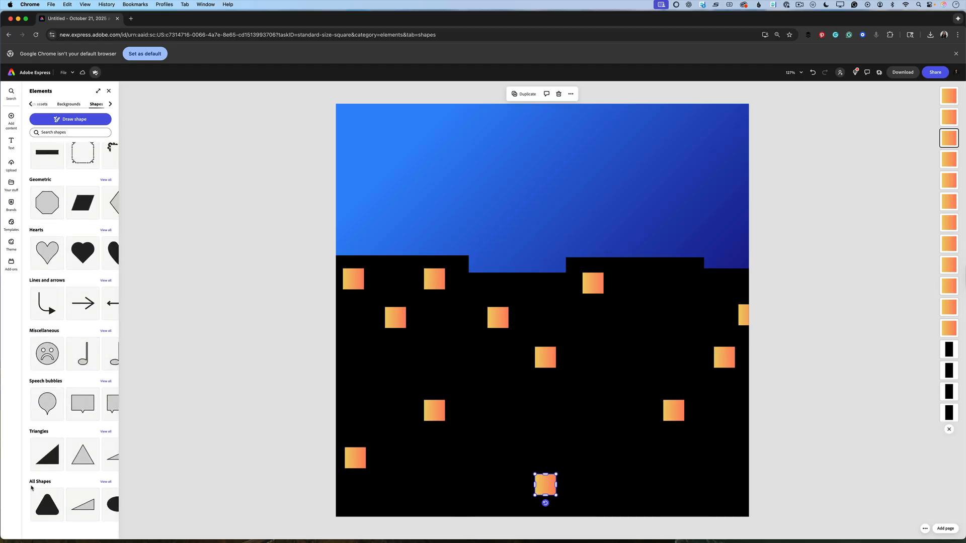
{"action": "left_click", "coordinate": [105, 484]}
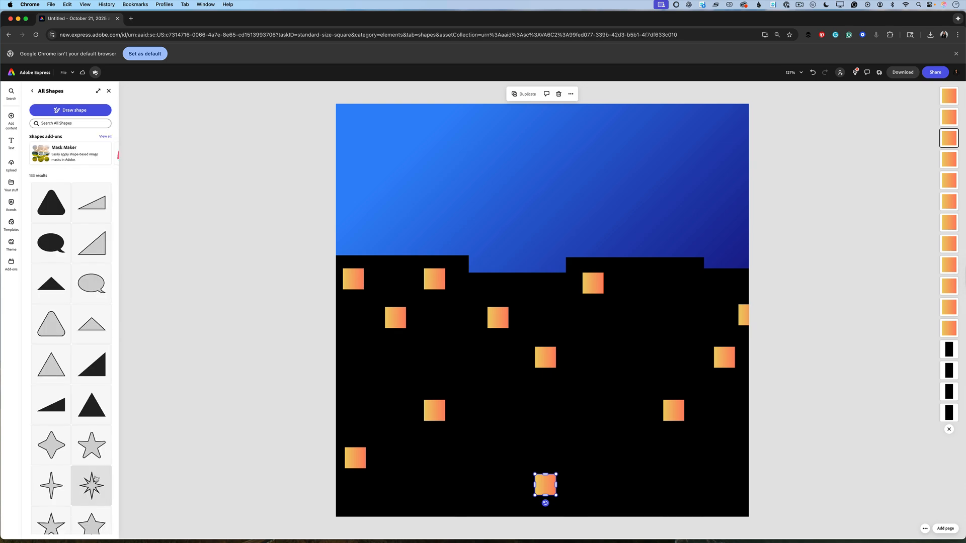
{"action": "scroll", "coordinate": [95, 479], "scroll_direction": "down", "scroll_amount": 10}
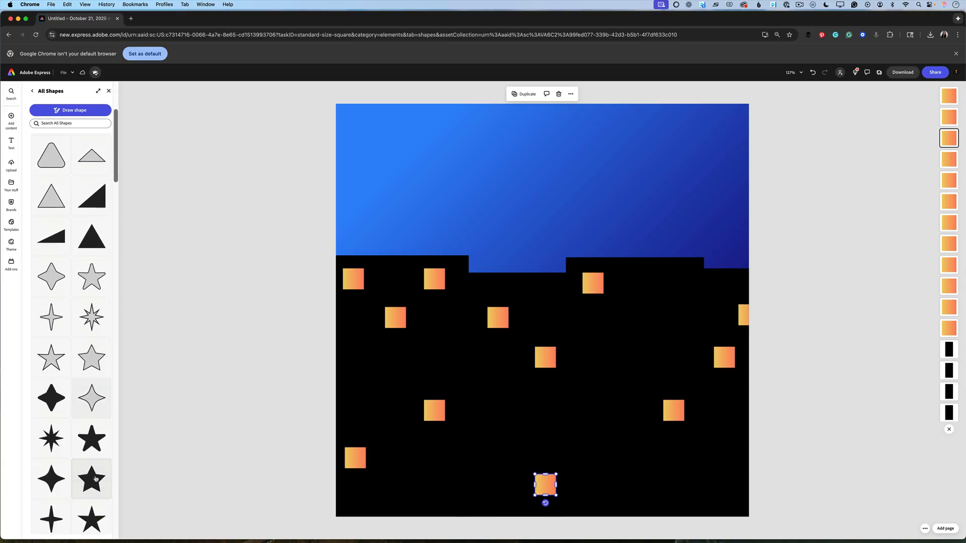
{"action": "scroll", "coordinate": [95, 479], "scroll_direction": "down", "scroll_amount": 15}
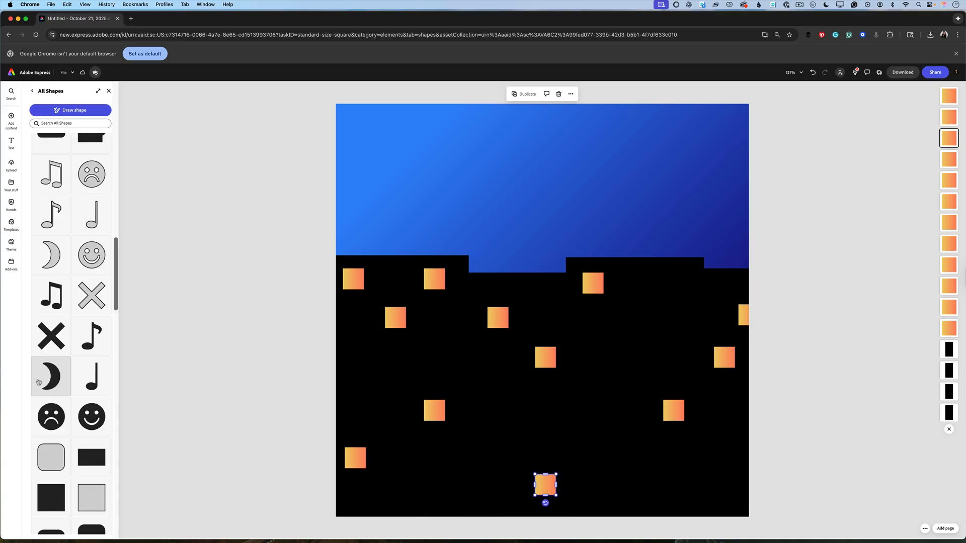
{"action": "left_click", "coordinate": [45, 382]}
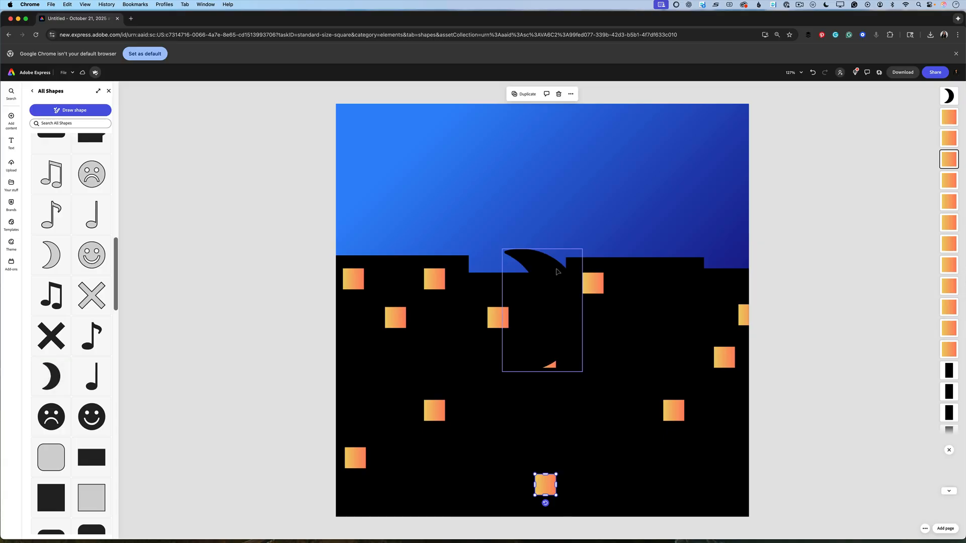
- Shrink the crescent moon and place it tilted in the upper-right part of the sky
{"action": "left_click_drag", "start_coordinate": [557, 271], "coordinate": [589, 150]}
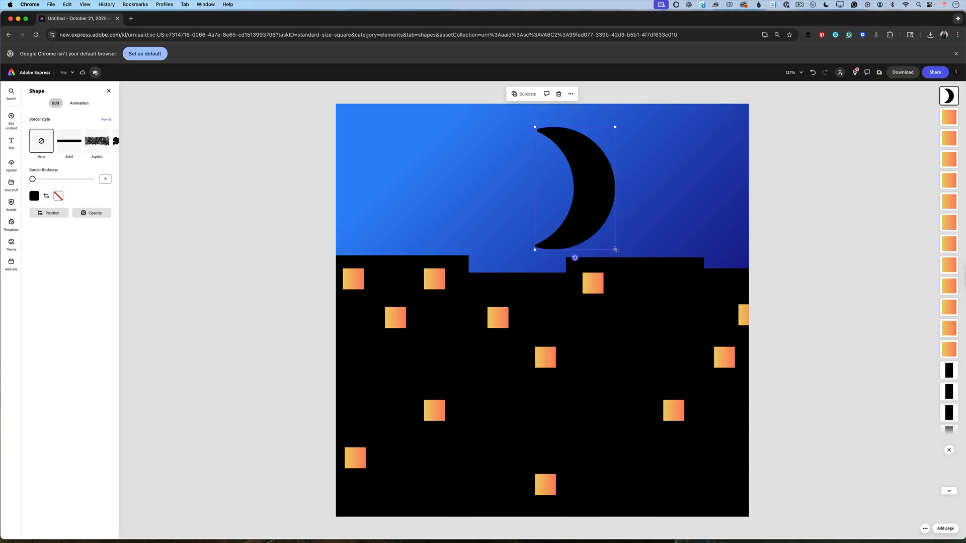
{"action": "left_click_drag", "start_coordinate": [615, 249], "coordinate": [587, 198]}
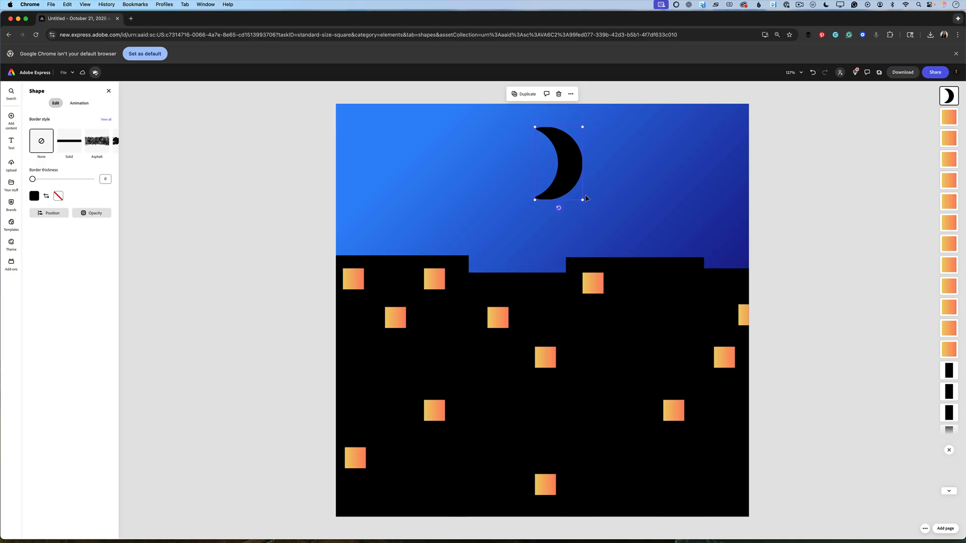
{"action": "left_click_drag", "start_coordinate": [558, 208], "coordinate": [635, 181]}
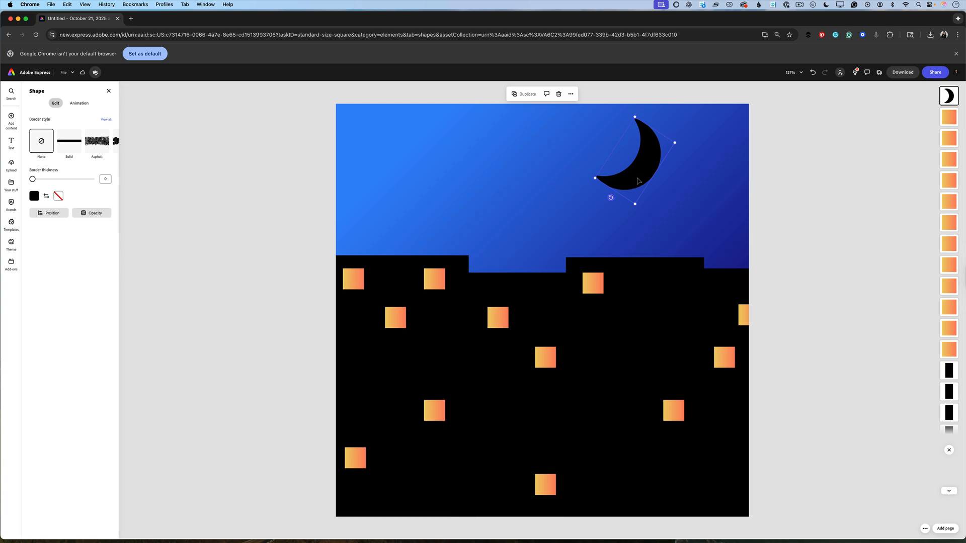
- Fill the crescent moon with the solid white default swatch
{"action": "left_click", "coordinate": [34, 198]}
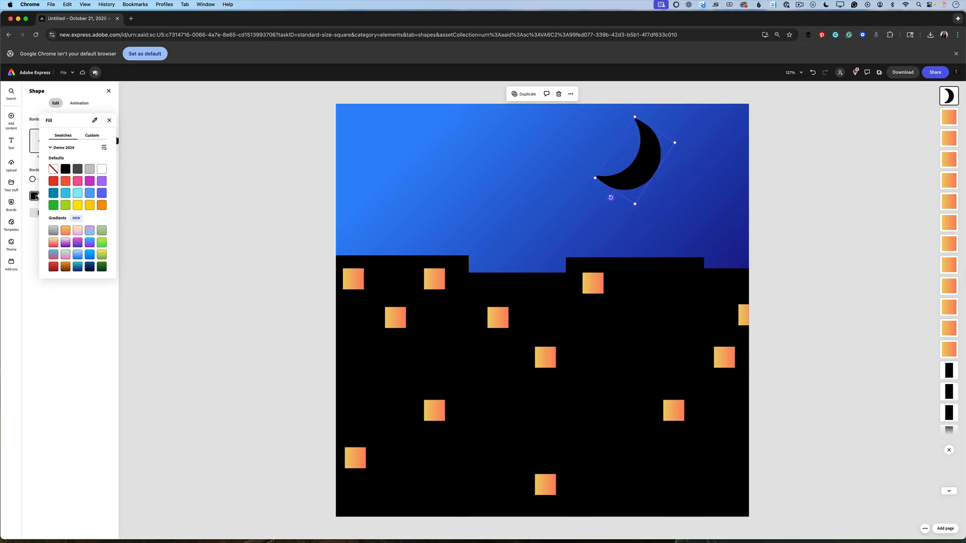
{"action": "left_click", "coordinate": [102, 170]}
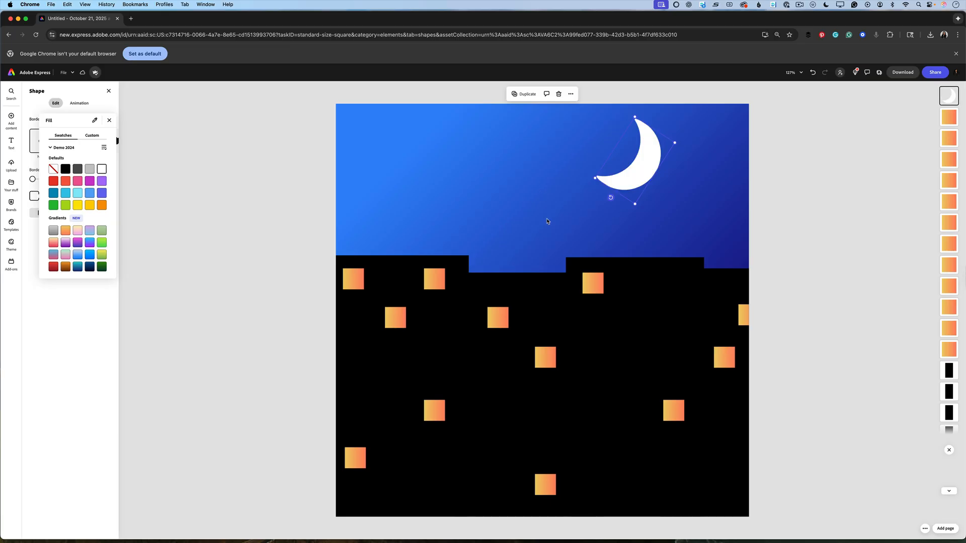
{"action": "left_click", "coordinate": [642, 181]}
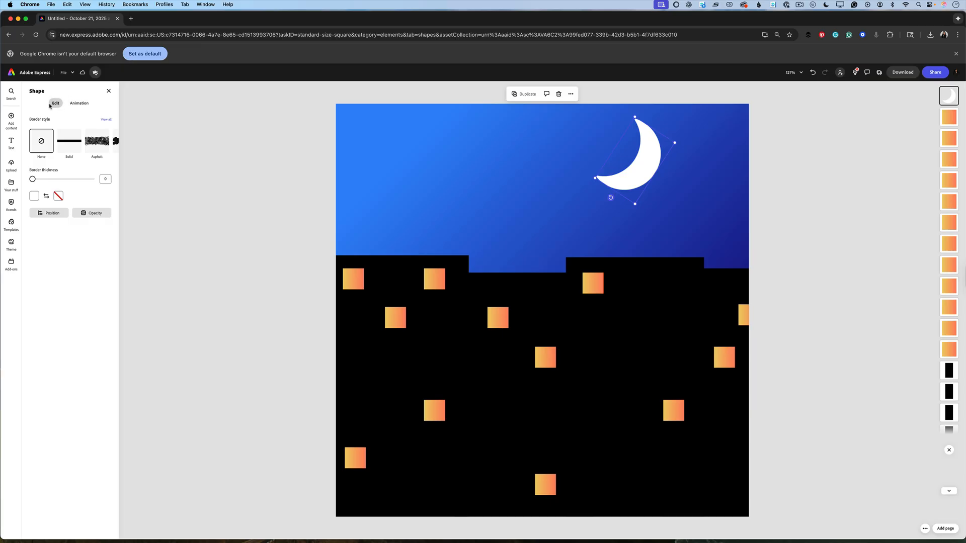
- Apply the looping Wiggle animation to the moon and open its speed and intensity settings
{"action": "left_click", "coordinate": [76, 105]}
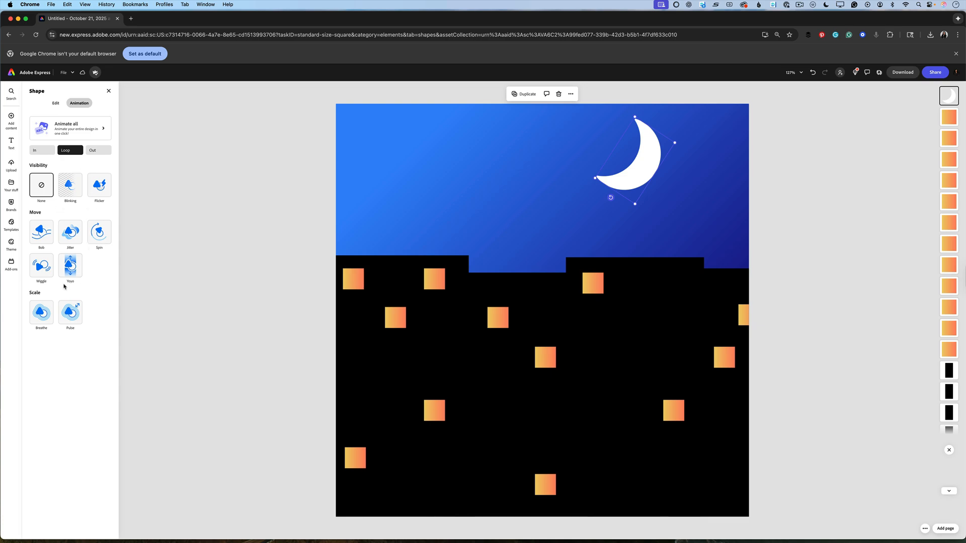
{"action": "left_click", "coordinate": [44, 268]}
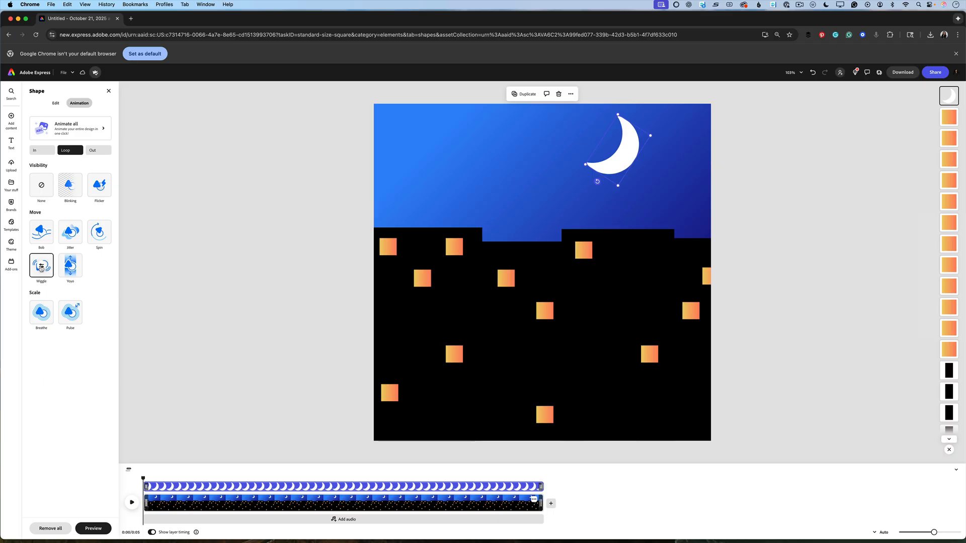
{"action": "left_click", "coordinate": [41, 268]}
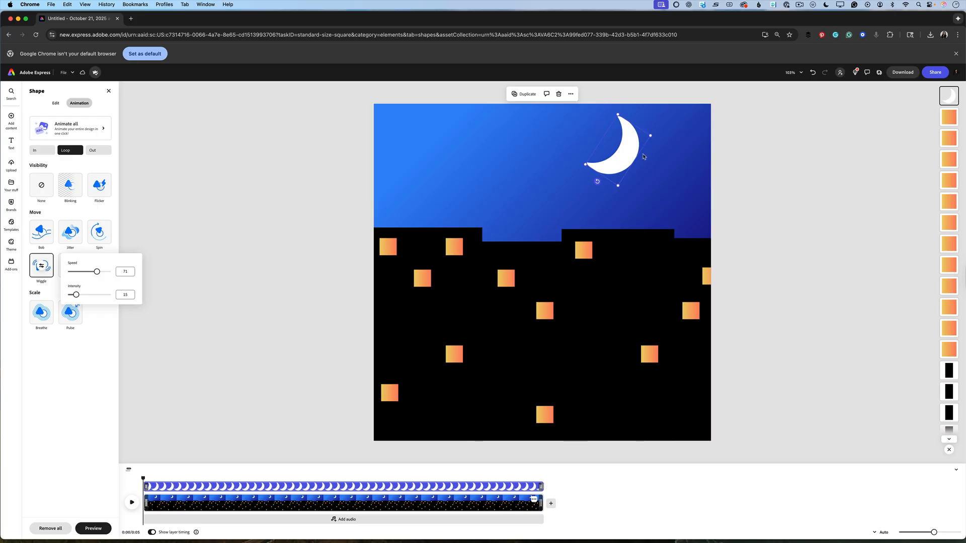
- Add a solid black four-pointed star, shrunk to a small size and slightly tilted, in the upper-left part of the sky
{"action": "left_click", "coordinate": [7, 121]}
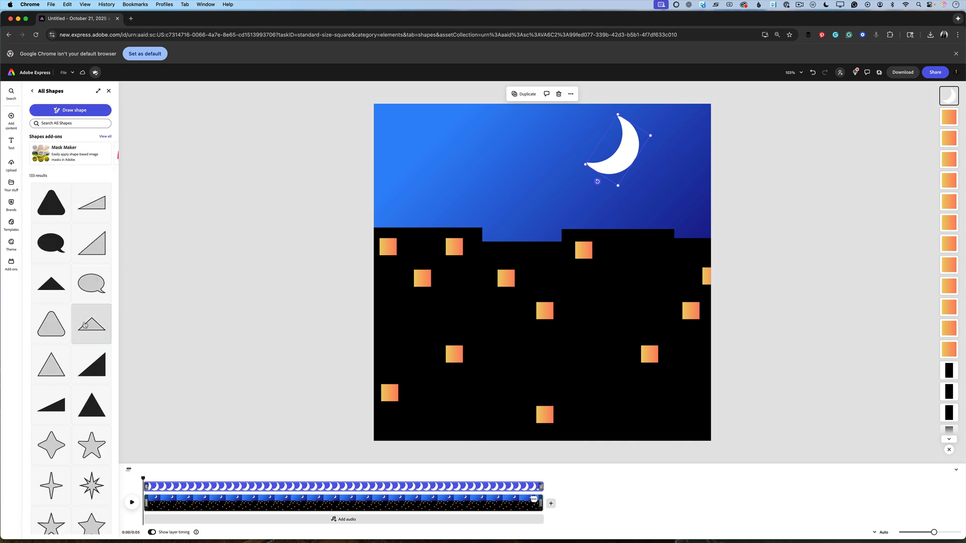
{"action": "scroll", "coordinate": [77, 303], "scroll_direction": "down", "scroll_amount": 10}
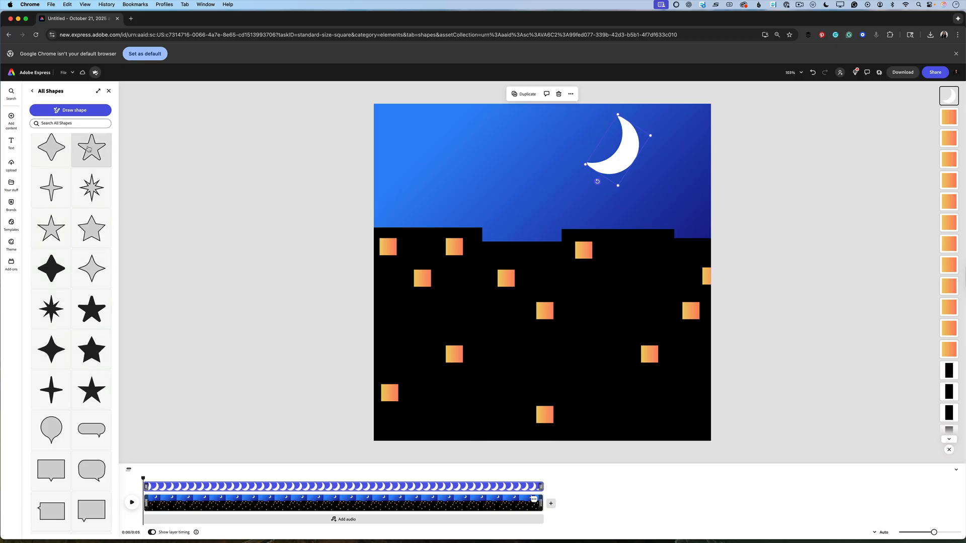
{"action": "left_click", "coordinate": [52, 353]}
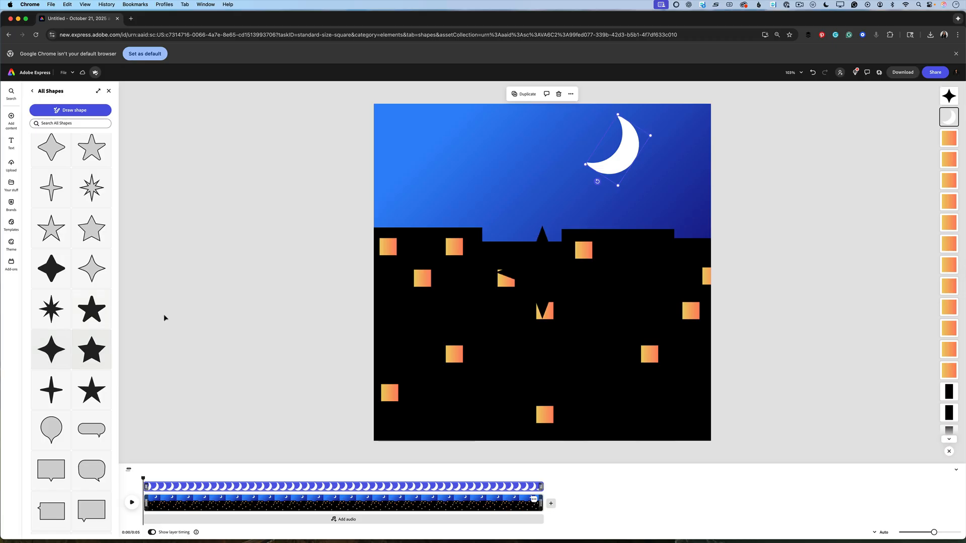
{"action": "left_click_drag", "start_coordinate": [541, 262], "coordinate": [459, 156]}
{"action": "left_click_drag", "start_coordinate": [508, 212], "coordinate": [430, 130]}
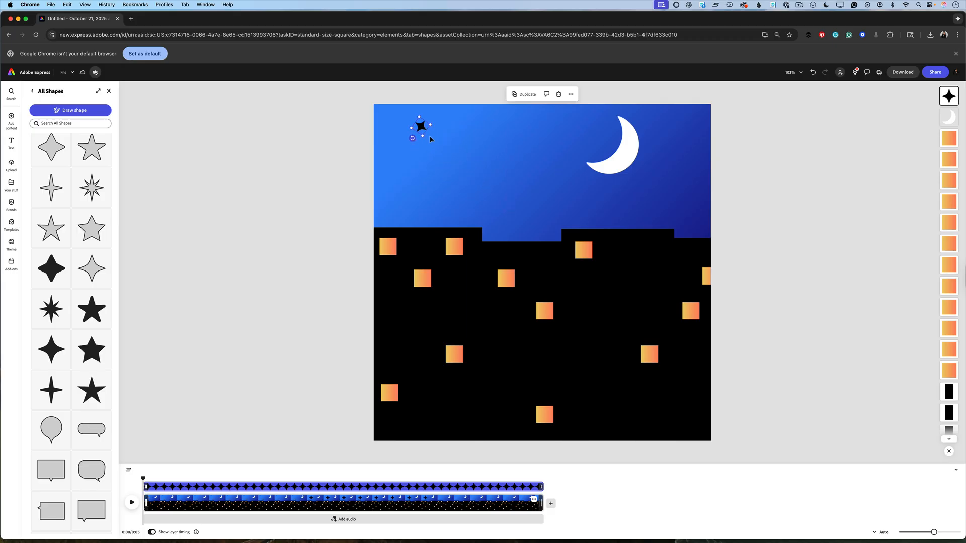
- Fill the small star with the same yellow-to-orange gradient swatch as the building windows
{"action": "left_click", "coordinate": [422, 126]}
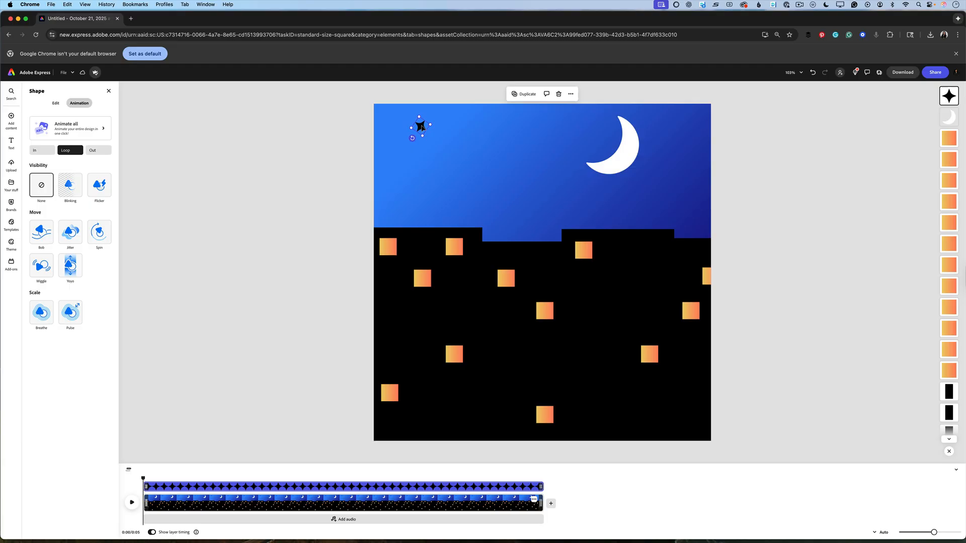
{"action": "left_click", "coordinate": [56, 104]}
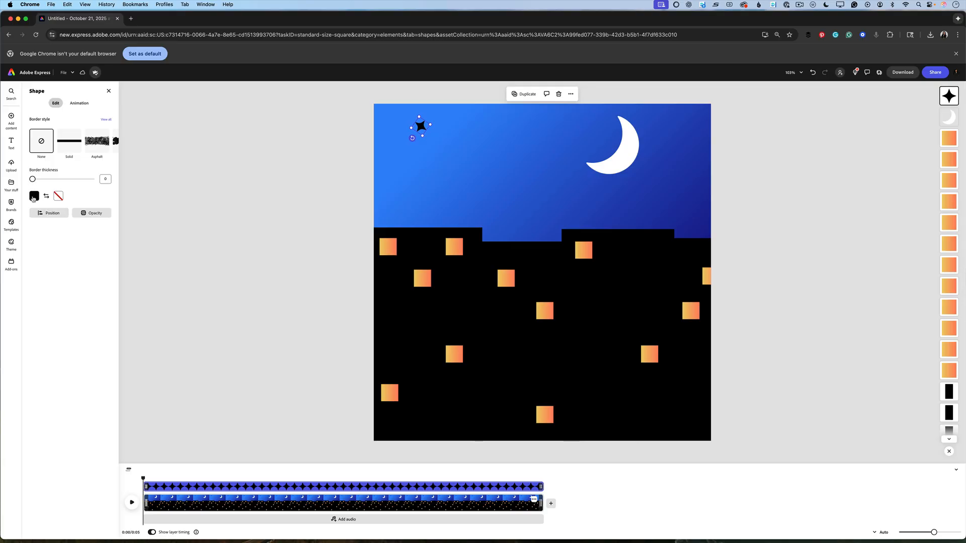
{"action": "left_click", "coordinate": [34, 197]}
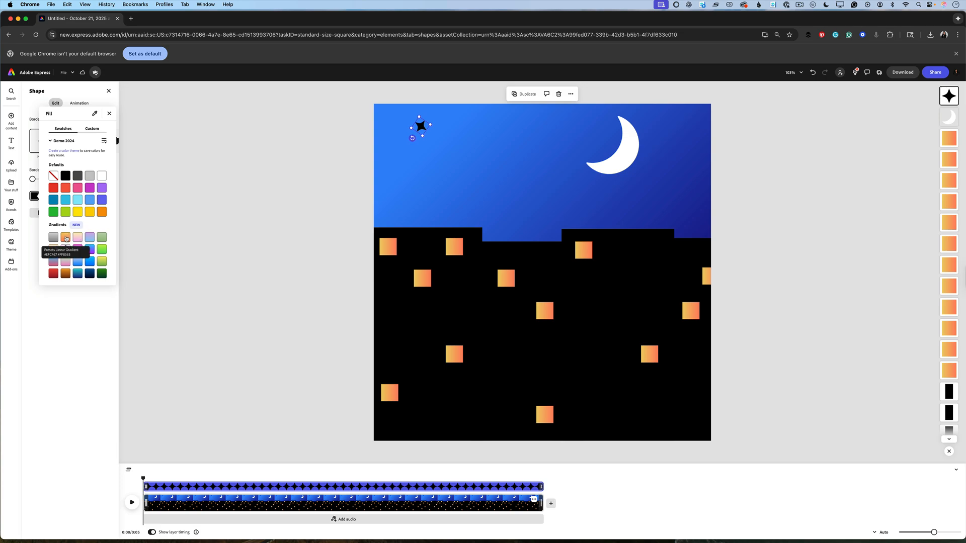
{"action": "left_click", "coordinate": [65, 237]}
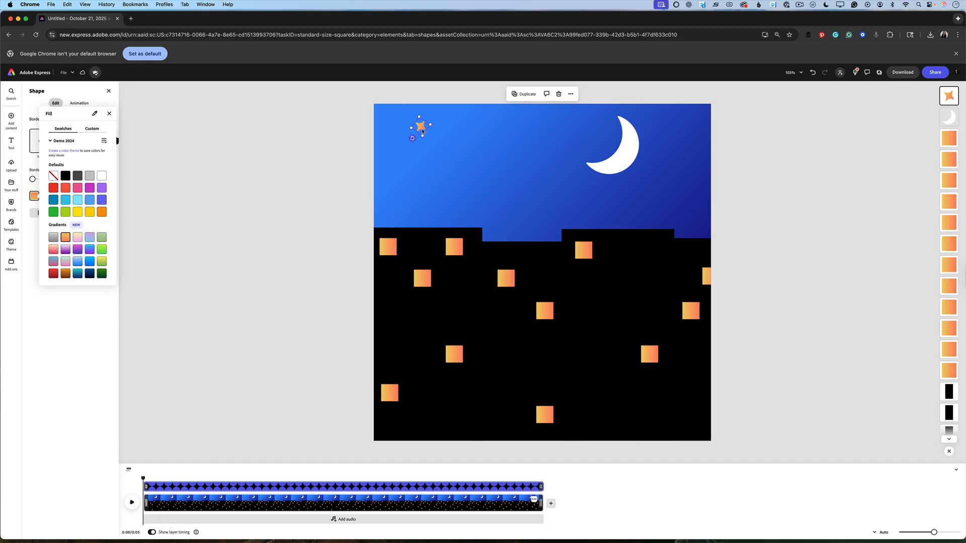
- Apply the looping Blinking animation to the orange star
{"action": "left_click", "coordinate": [80, 104]}
{"action": "left_click", "coordinate": [79, 103]}
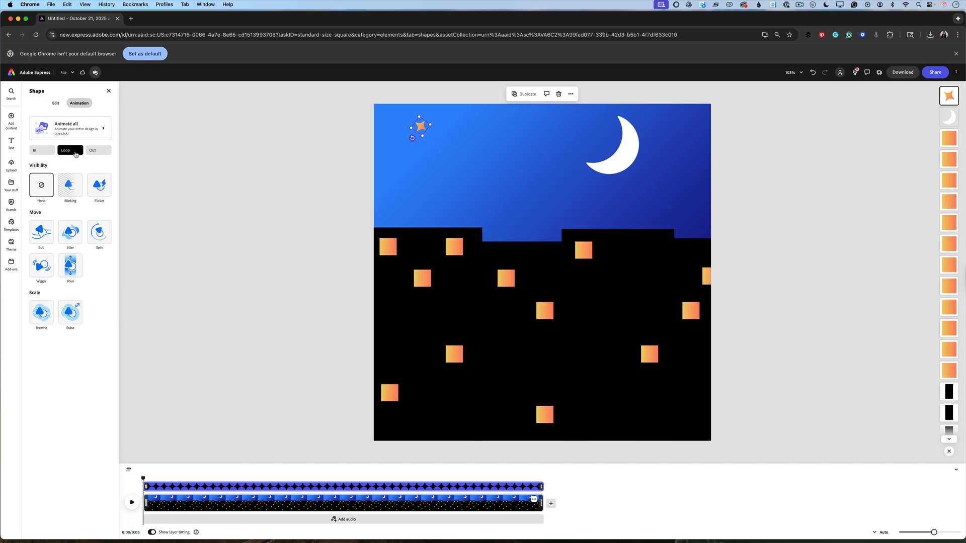
{"action": "left_click", "coordinate": [70, 185]}
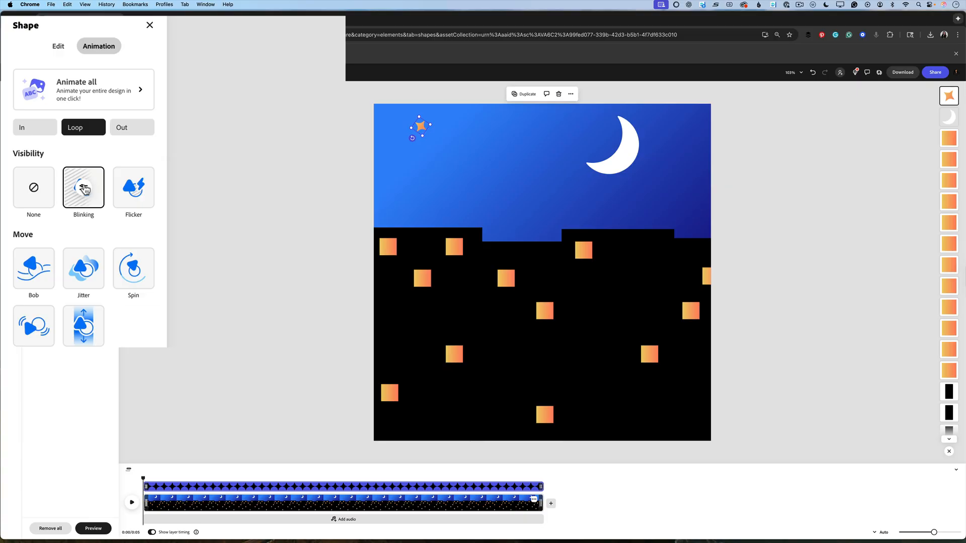
- Set the personality of the star's Blinking animation to Soft and lower its intensity
{"action": "left_click", "coordinate": [83, 188]}
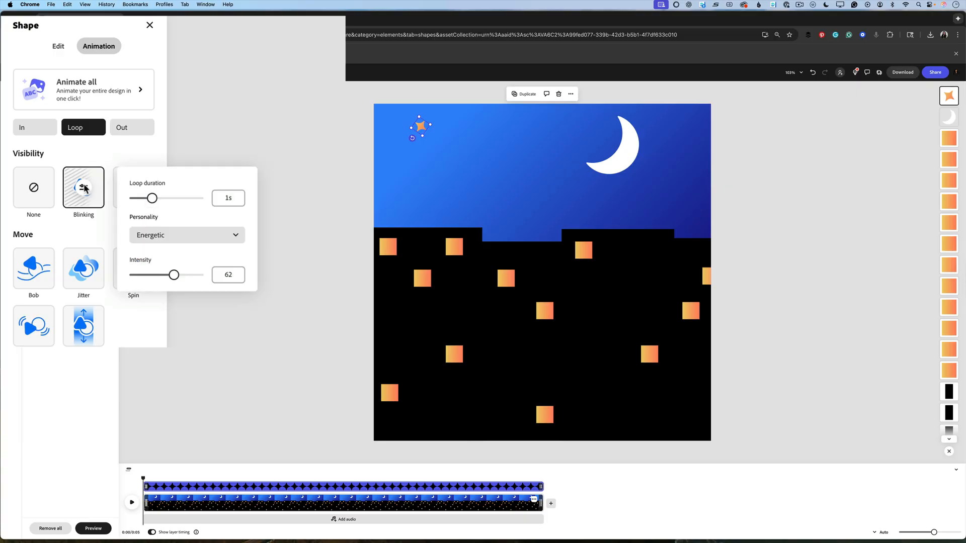
{"action": "left_click", "coordinate": [171, 240]}
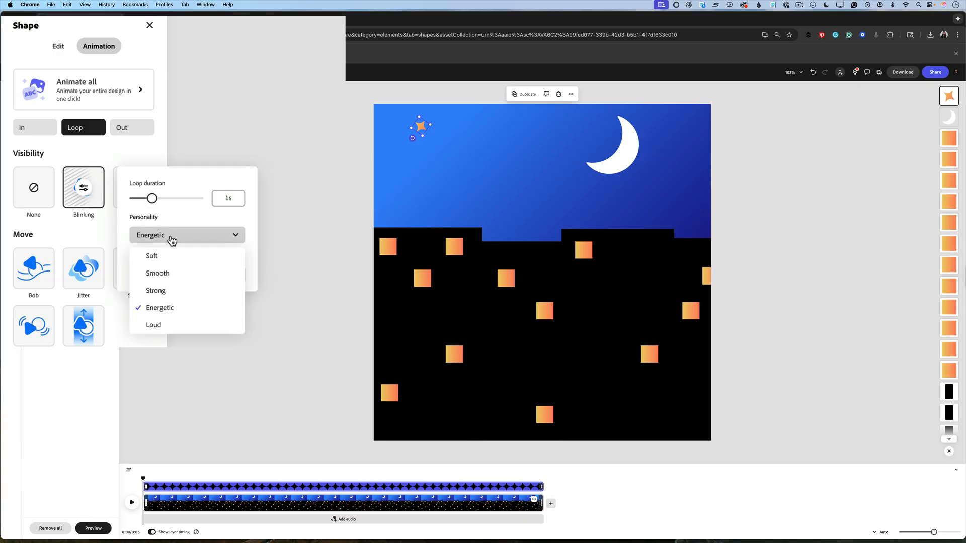
{"action": "left_click", "coordinate": [164, 256]}
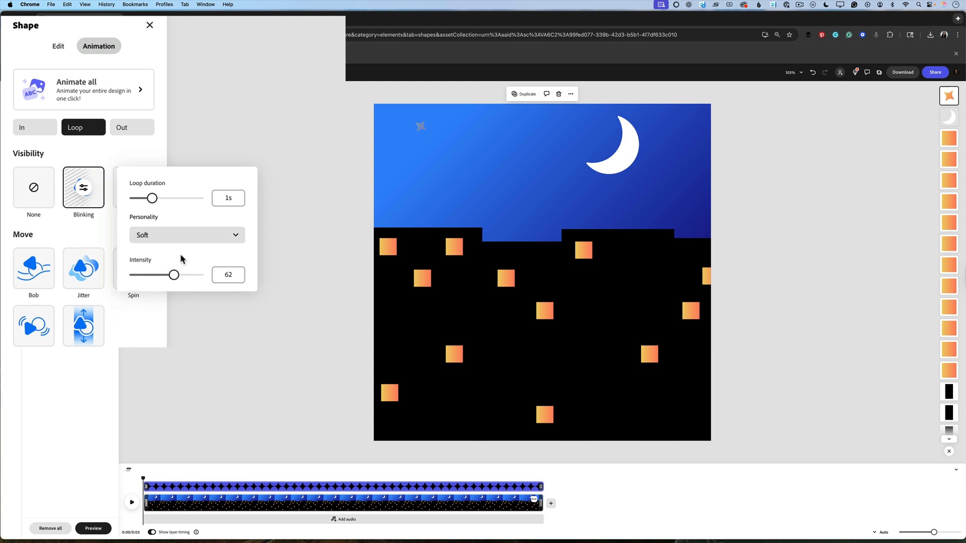
{"action": "left_click_drag", "start_coordinate": [173, 275], "coordinate": [161, 276]}
- Play the animated scene to check the blinking star and moving moon, and return the playhead to the start
{"action": "left_click", "coordinate": [134, 503]}
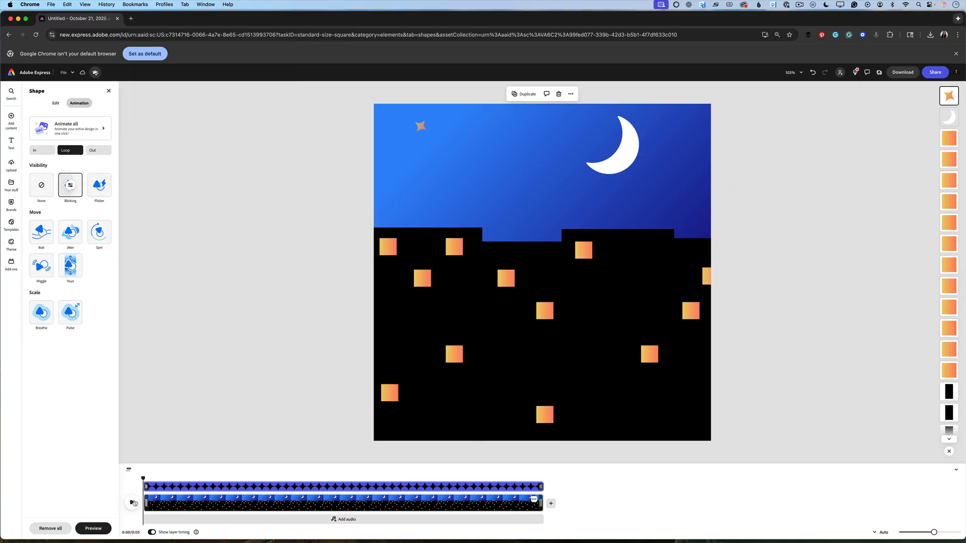
{"action": "left_click", "coordinate": [133, 502]}
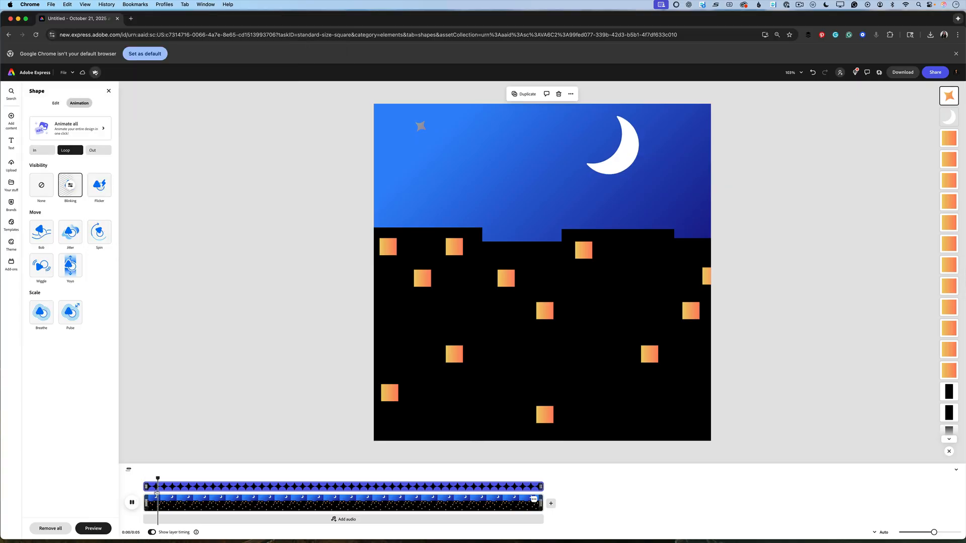
{"action": "left_click", "coordinate": [132, 502]}
{"action": "left_click_drag", "start_coordinate": [296, 477], "coordinate": [143, 478]}
- Place two copies of the blinking star, one beside the moon and one mid-sky, and vary their size and rotation
{"action": "left_click_drag", "start_coordinate": [422, 126], "coordinate": [675, 123]}
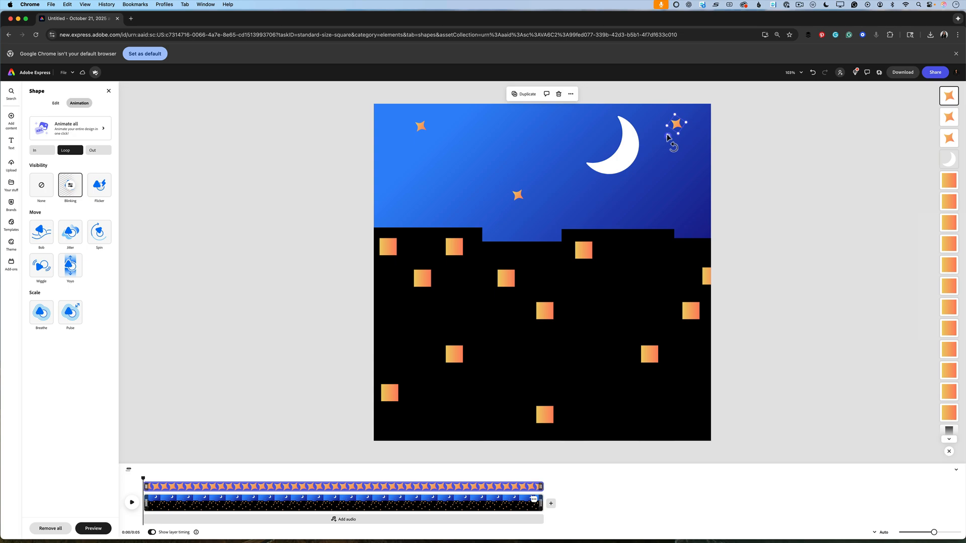
{"action": "left_click_drag", "start_coordinate": [667, 136], "coordinate": [680, 135]}
{"action": "left_click", "coordinate": [517, 196]}
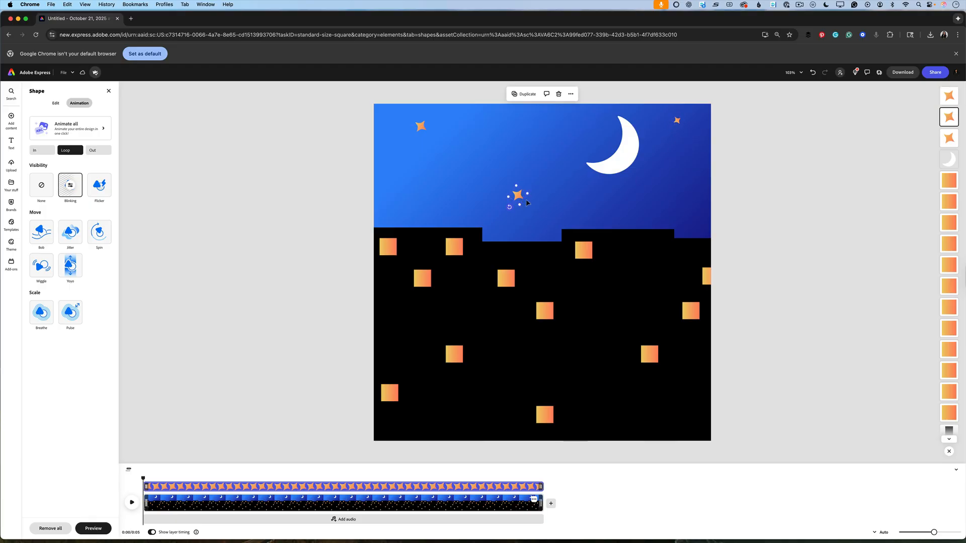
{"action": "left_click_drag", "start_coordinate": [527, 192], "coordinate": [523, 205]}
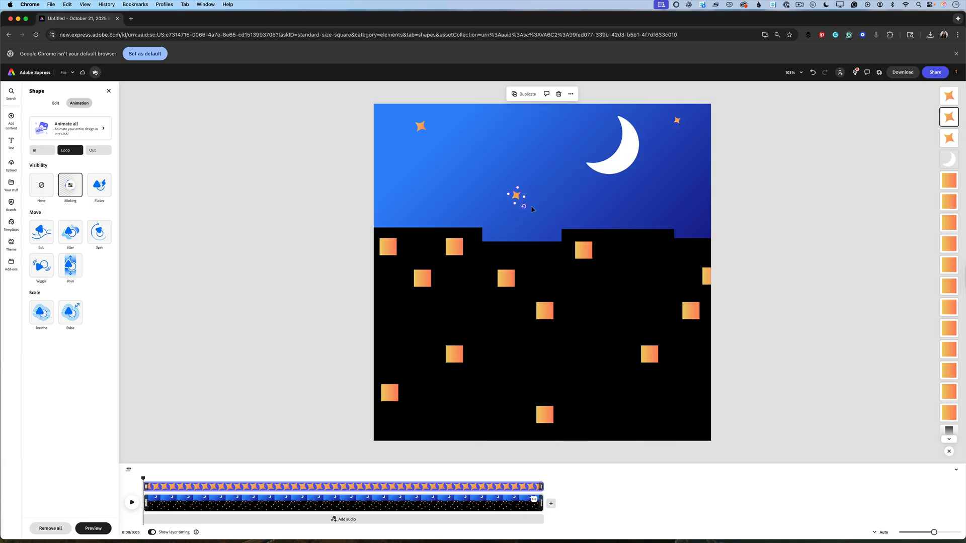
- Play the scene to check the three blinking stars, and return the playhead to the start
{"action": "left_click", "coordinate": [131, 503]}
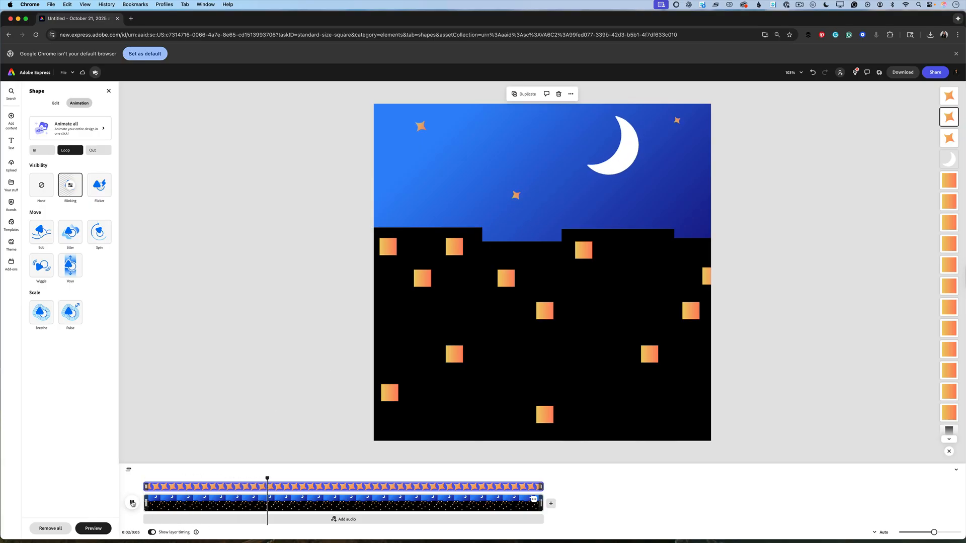
{"action": "left_click", "coordinate": [132, 504]}
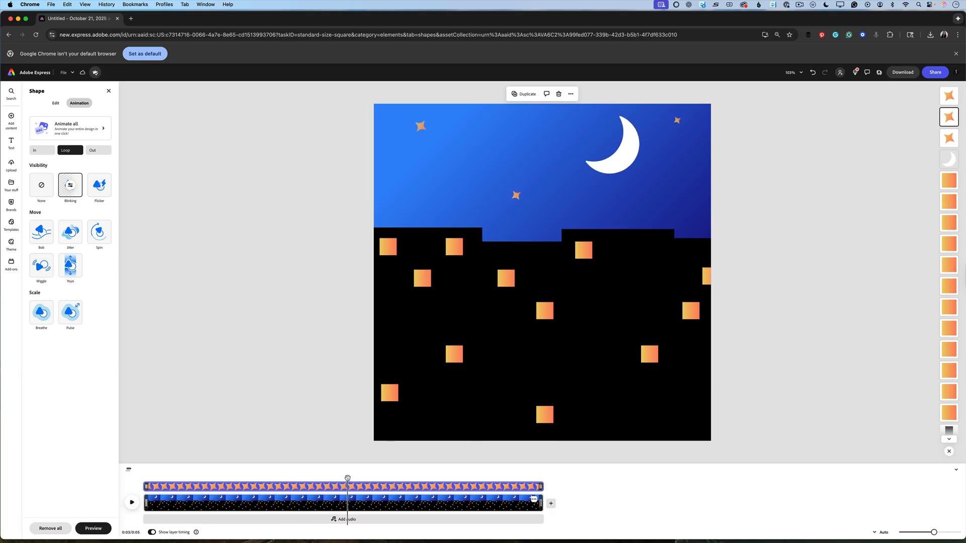
{"action": "left_click_drag", "start_coordinate": [347, 478], "coordinate": [143, 478]}
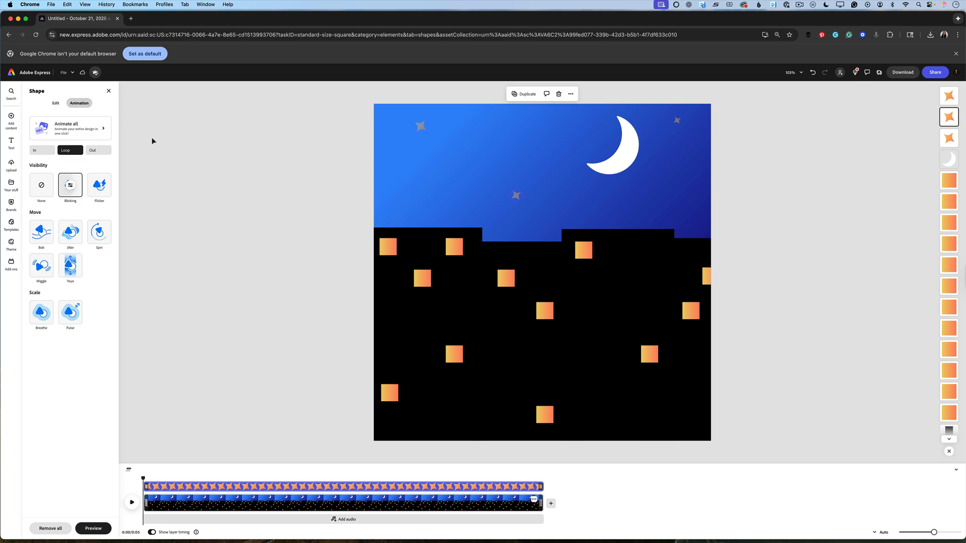
- Search the design assets for "a cat"
{"action": "left_click", "coordinate": [11, 116]}
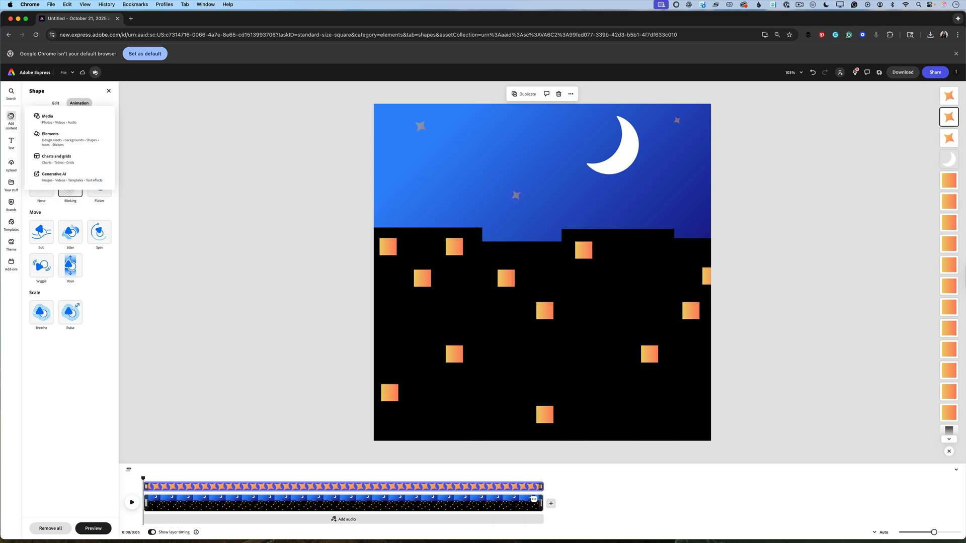
{"action": "left_click", "coordinate": [49, 136]}
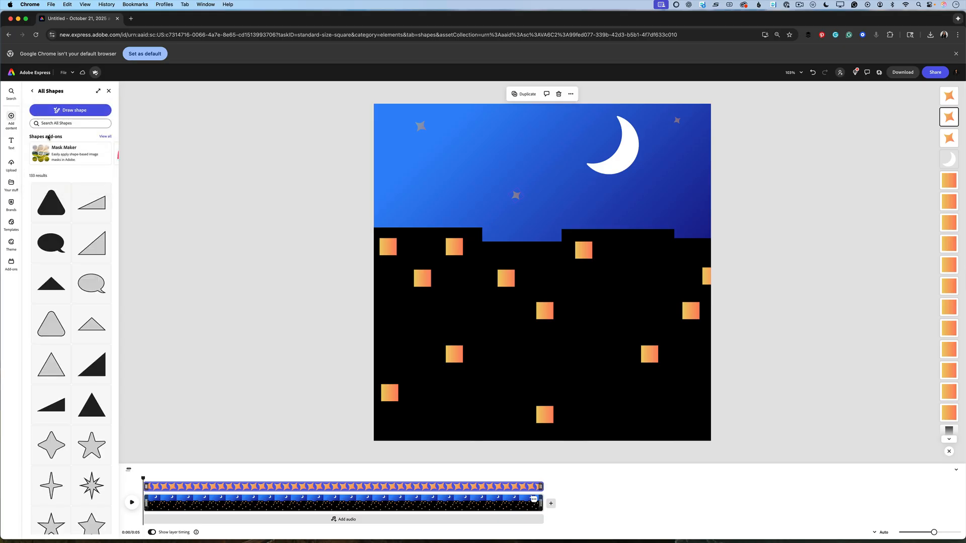
{"action": "left_click", "coordinate": [31, 92]}
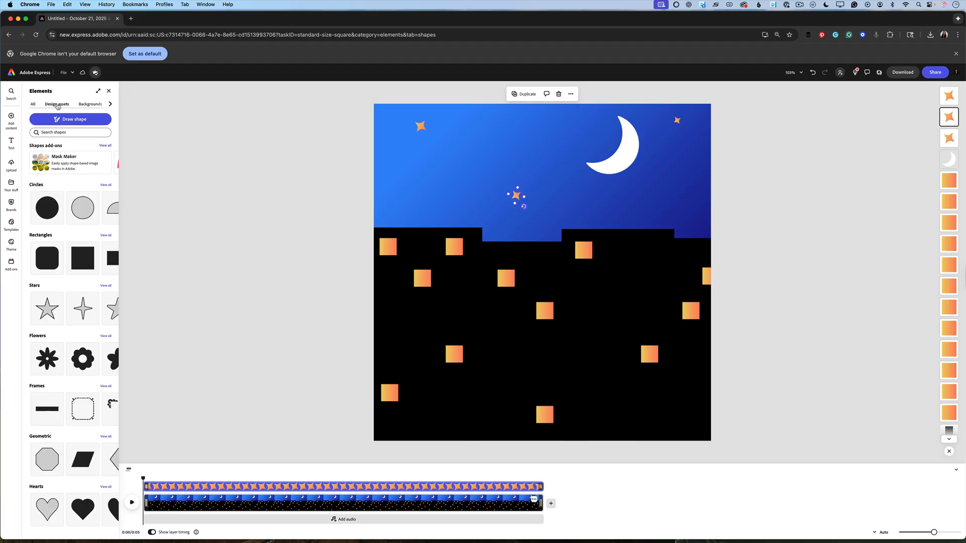
{"action": "left_click", "coordinate": [57, 105]}
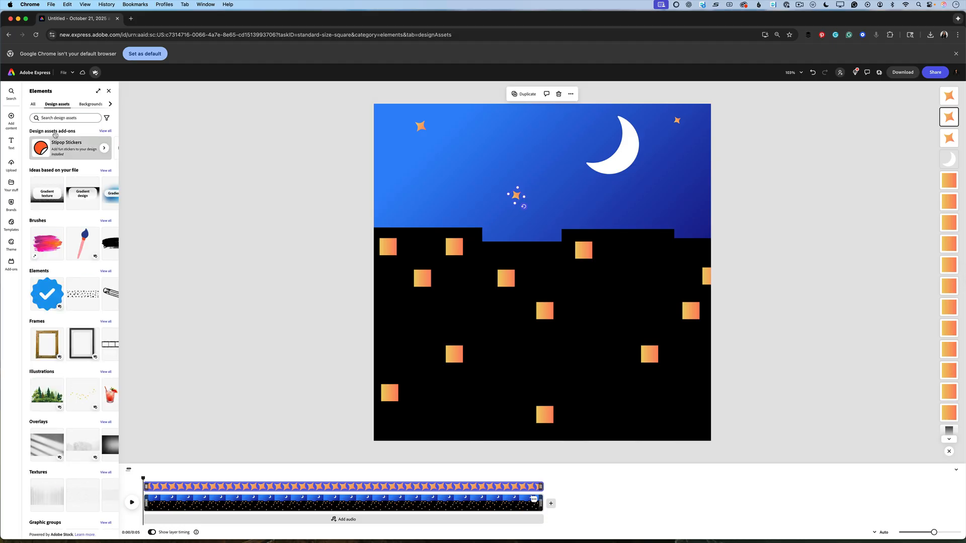
{"action": "left_click", "coordinate": [56, 118]}
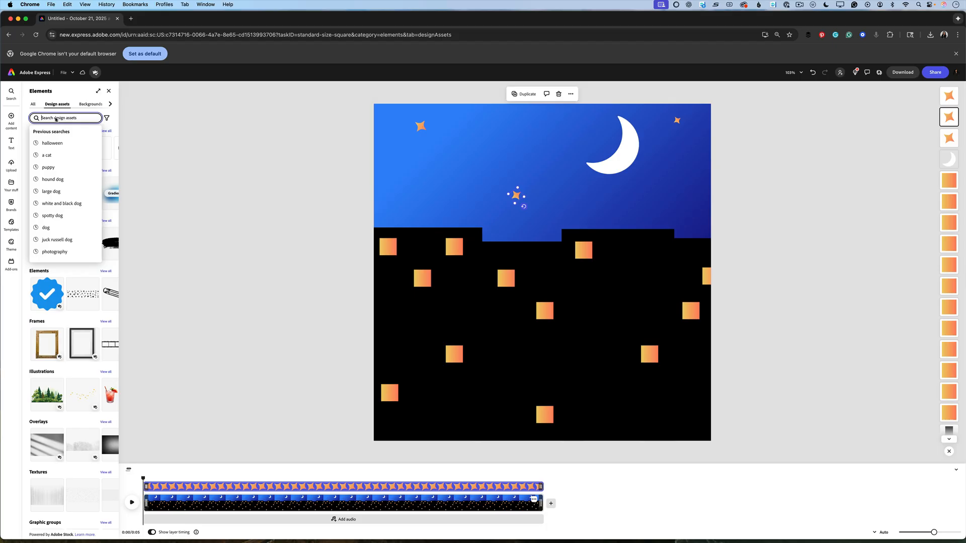
{"action": "type", "text": "a cat"}
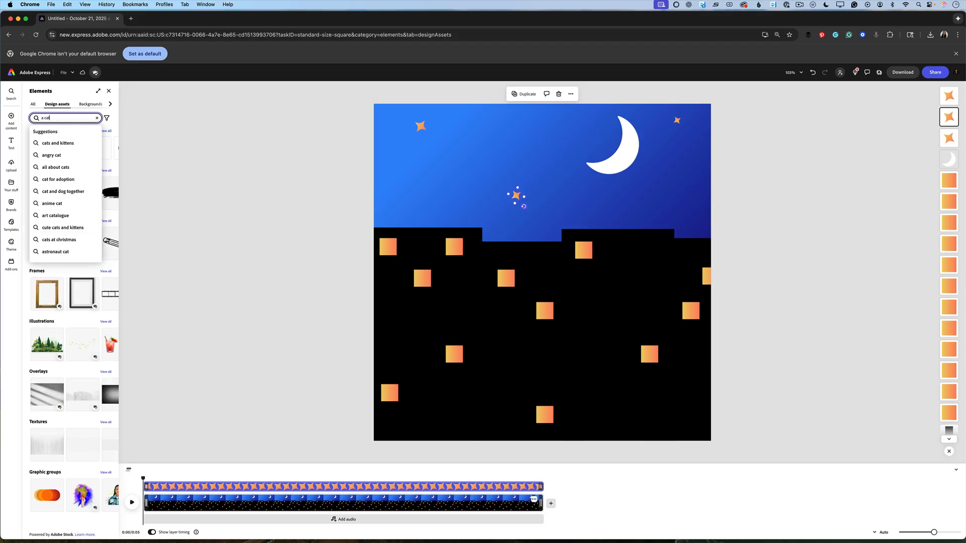
{"action": "key", "text": "Return"}
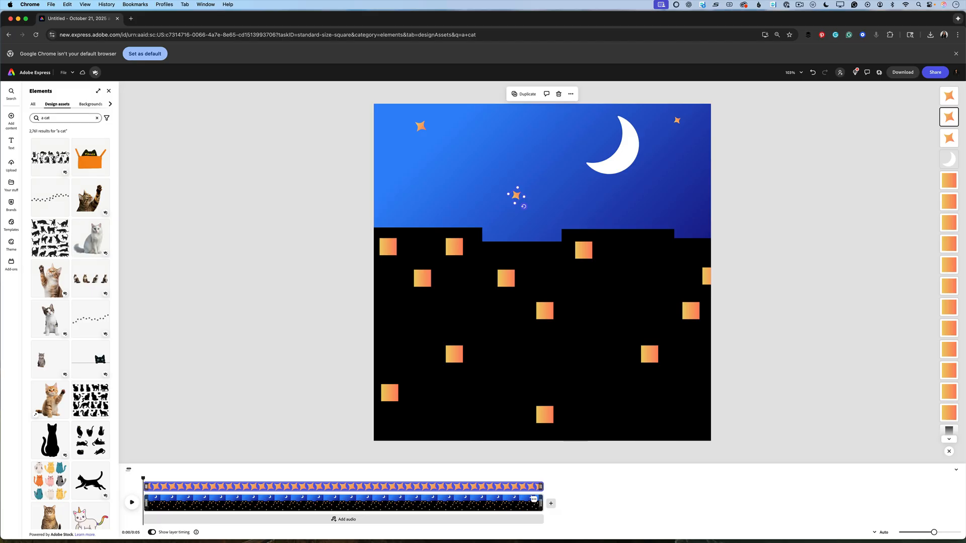
- Add the upright sitting black cat silhouette, shrink it, and set it on the roof below the moon
{"action": "scroll", "coordinate": [59, 299], "scroll_direction": "down", "scroll_amount": 5}
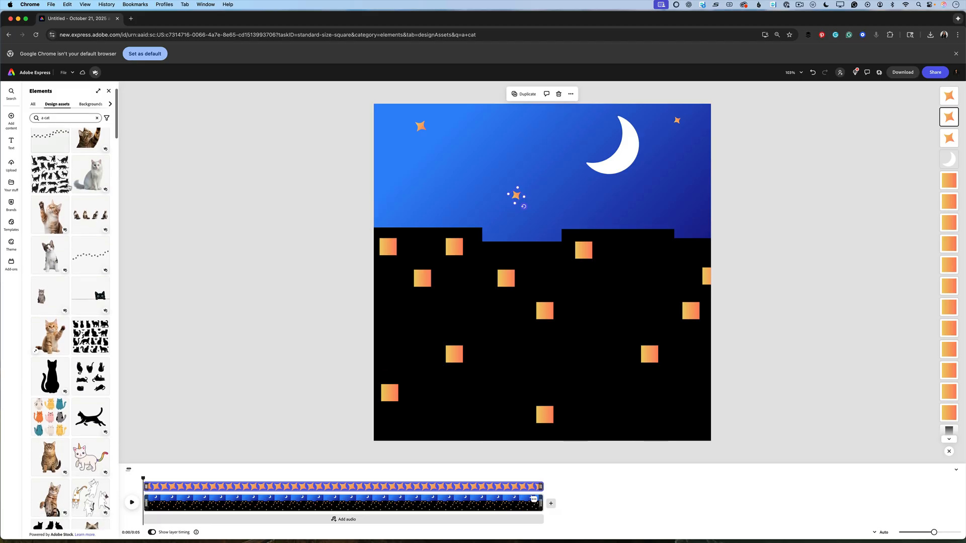
{"action": "scroll", "coordinate": [59, 299], "scroll_direction": "down", "scroll_amount": 3}
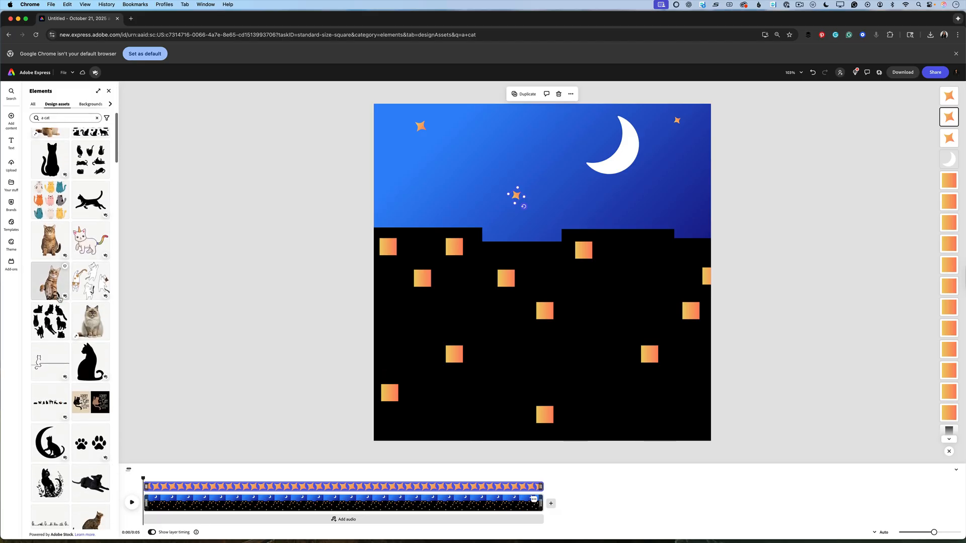
{"action": "scroll", "coordinate": [59, 299], "scroll_direction": "up", "scroll_amount": 5}
{"action": "scroll", "coordinate": [59, 299], "scroll_direction": "up", "scroll_amount": 1}
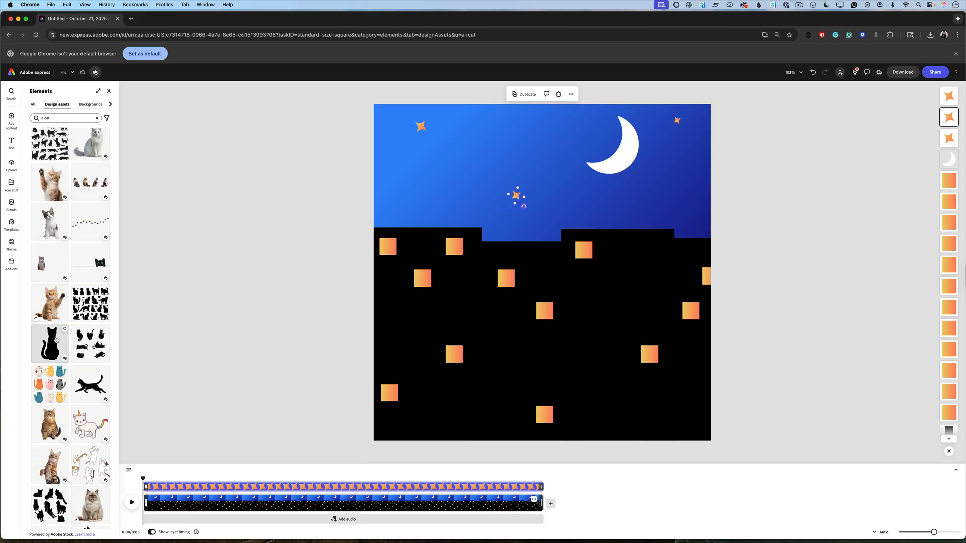
{"action": "left_click", "coordinate": [57, 340]}
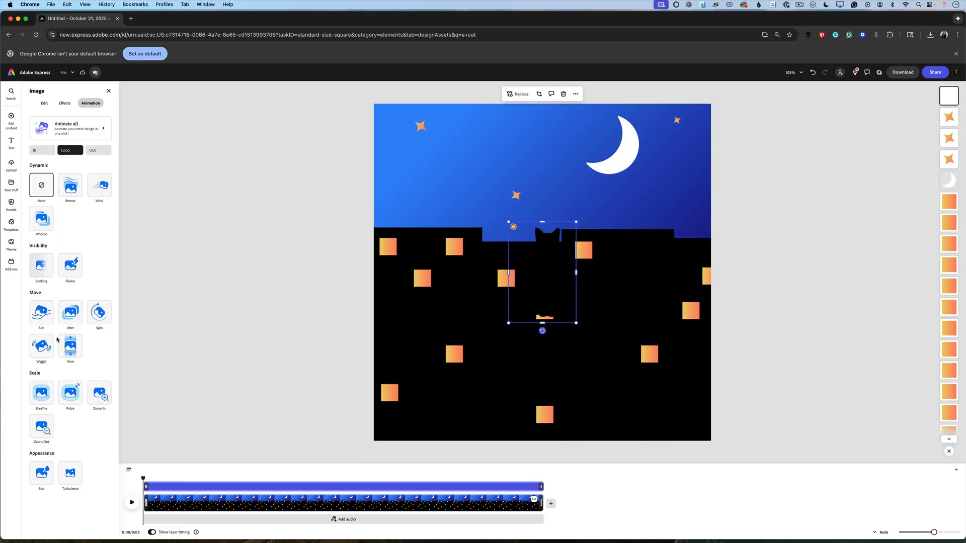
{"action": "left_click_drag", "start_coordinate": [542, 277], "coordinate": [588, 191]}
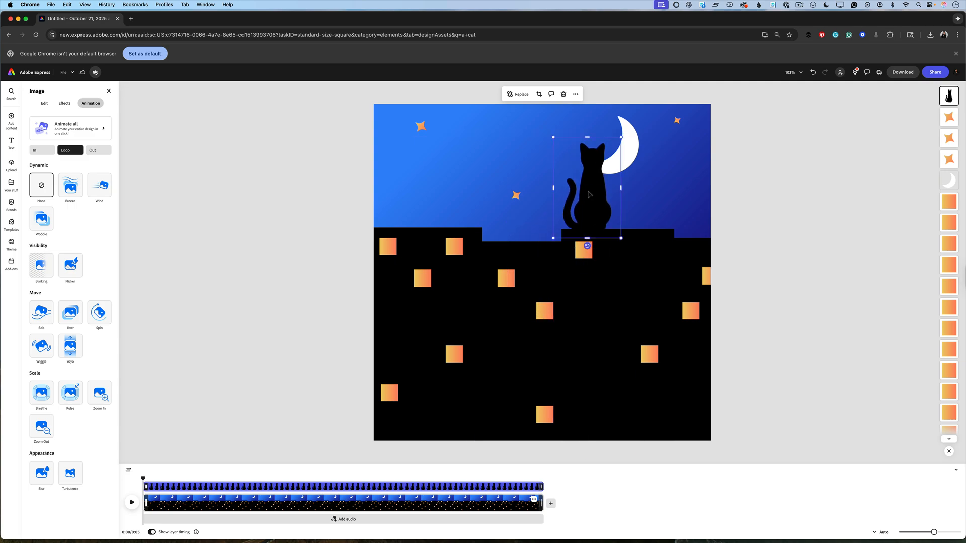
{"action": "left_click_drag", "start_coordinate": [554, 238], "coordinate": [596, 211]}
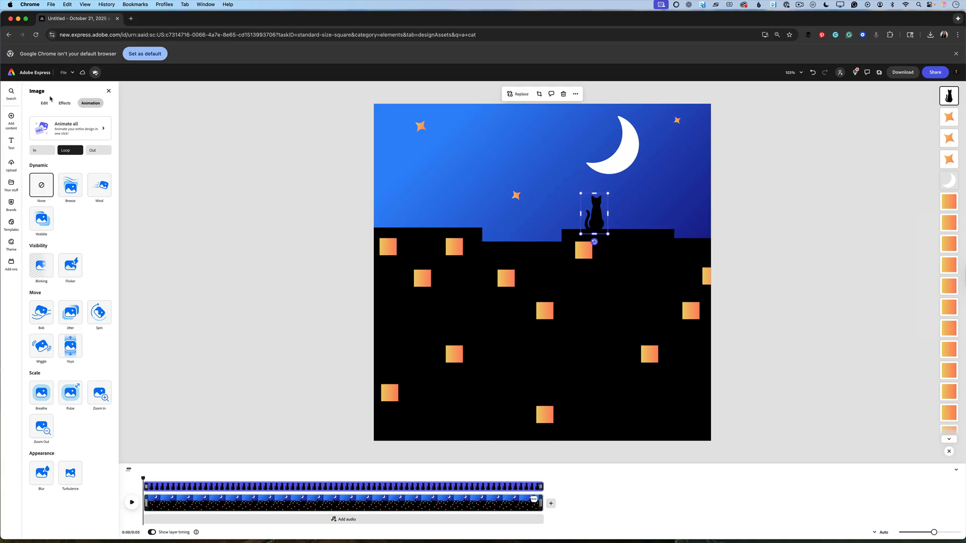
- Add another black cat silhouette from the cat results, scaled smaller, beside the first cat on the same roof
{"action": "left_click", "coordinate": [11, 127]}
{"action": "left_click", "coordinate": [43, 135]}
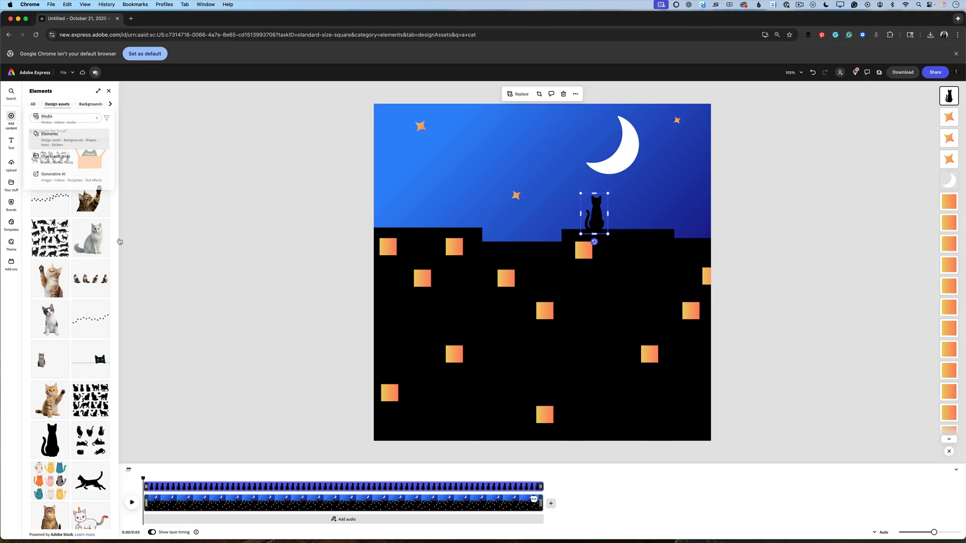
{"action": "scroll", "coordinate": [47, 318], "scroll_direction": "down", "scroll_amount": 10}
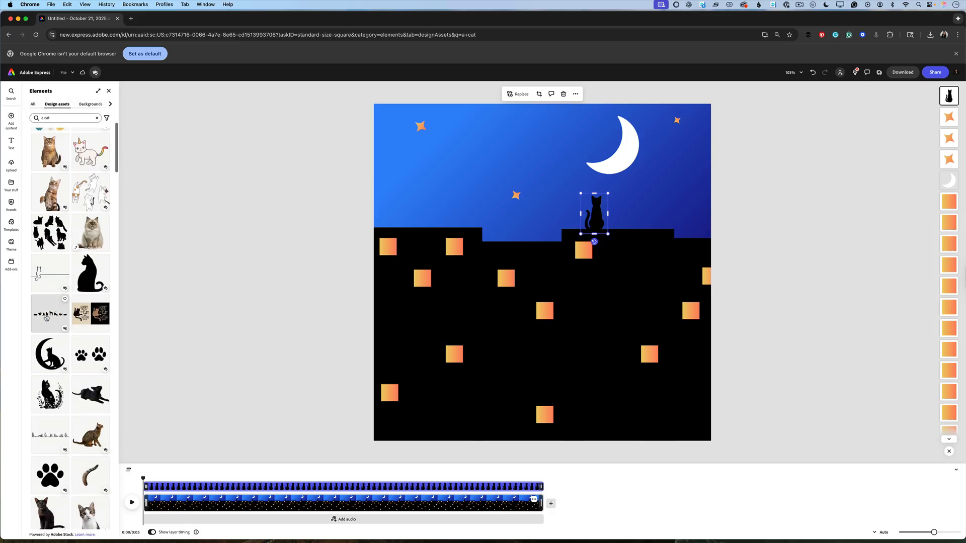
{"action": "scroll", "coordinate": [46, 318], "scroll_direction": "down", "scroll_amount": 10}
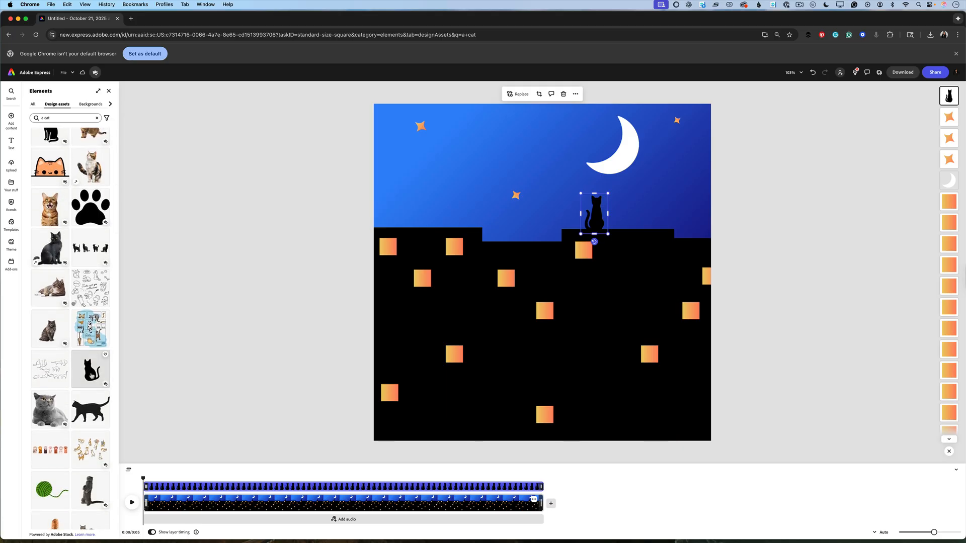
{"action": "left_click", "coordinate": [83, 373]}
{"action": "left_click_drag", "start_coordinate": [551, 280], "coordinate": [649, 183]}
{"action": "left_click_drag", "start_coordinate": [682, 249], "coordinate": [616, 220]}
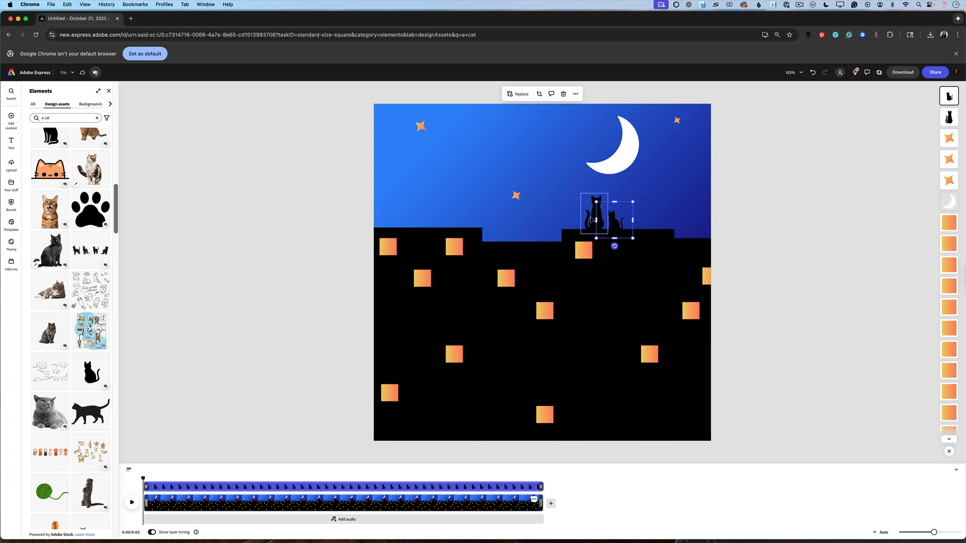
- Add the side-facing black cat silhouette with the curled tail and scale it down onto the leftmost building's roof
{"action": "scroll", "coordinate": [63, 247], "scroll_direction": "up", "scroll_amount": 7}
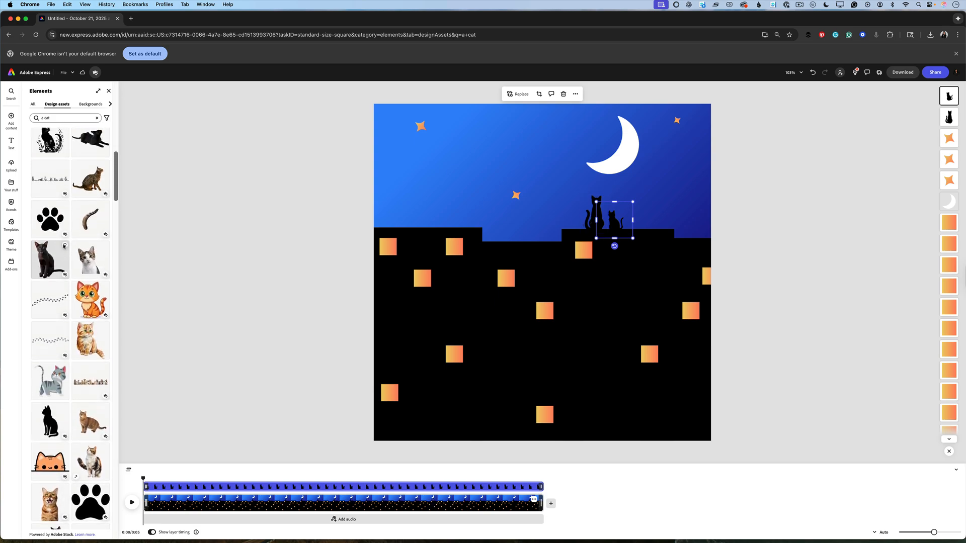
{"action": "scroll", "coordinate": [64, 247], "scroll_direction": "up", "scroll_amount": 3}
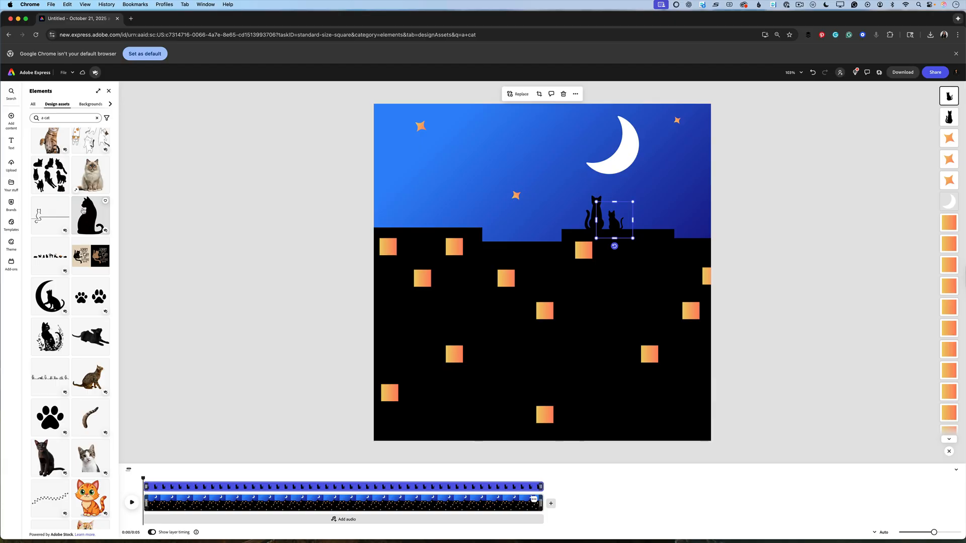
{"action": "left_click", "coordinate": [84, 218]}
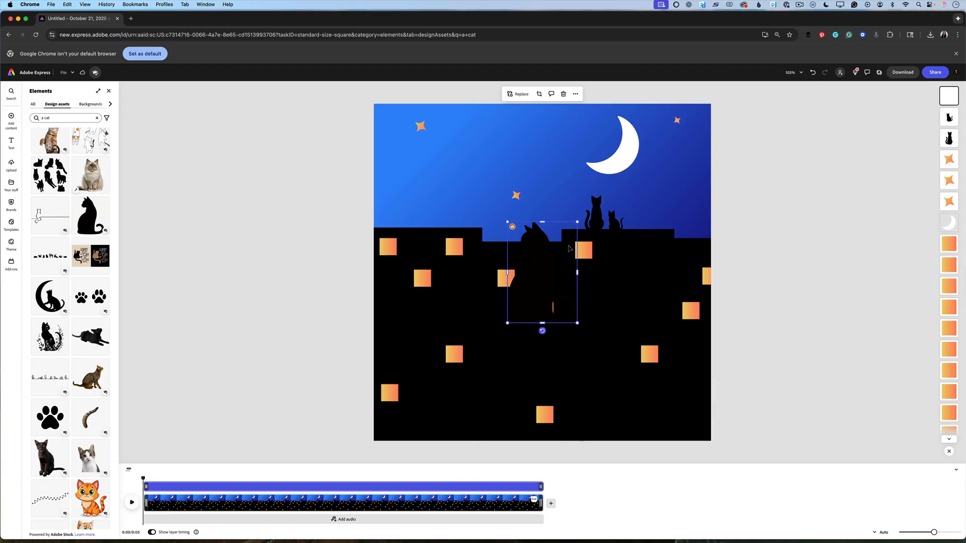
{"action": "left_click_drag", "start_coordinate": [536, 265], "coordinate": [402, 142]}
{"action": "left_click_drag", "start_coordinate": [478, 234], "coordinate": [426, 211]}
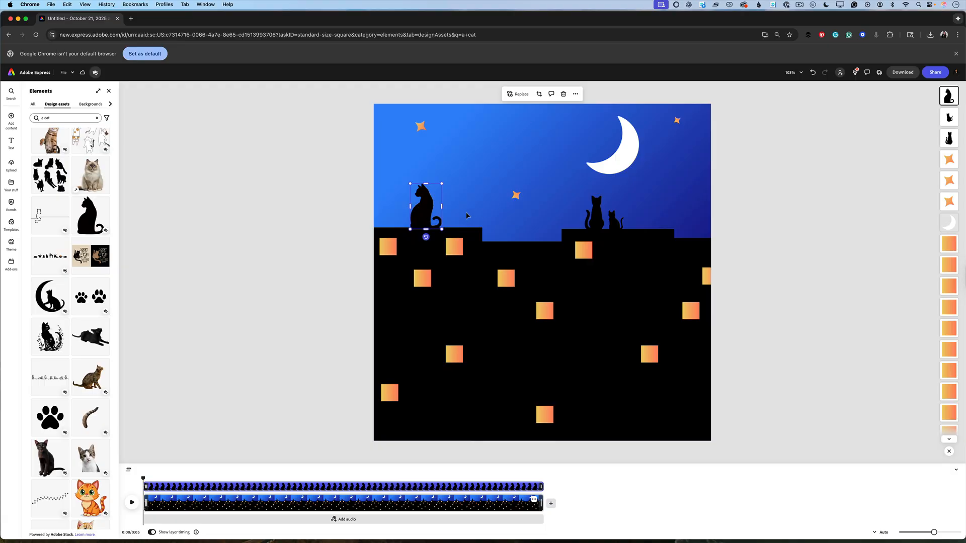
- Flip the cat on the leftmost roof horizontally and nudge it slightly left
{"action": "left_click", "coordinate": [426, 217]}
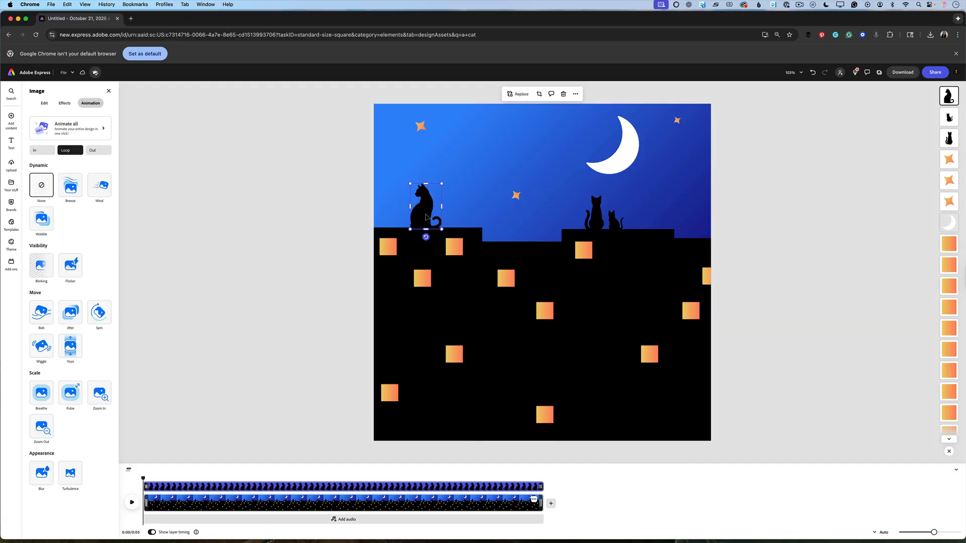
{"action": "left_click", "coordinate": [44, 104]}
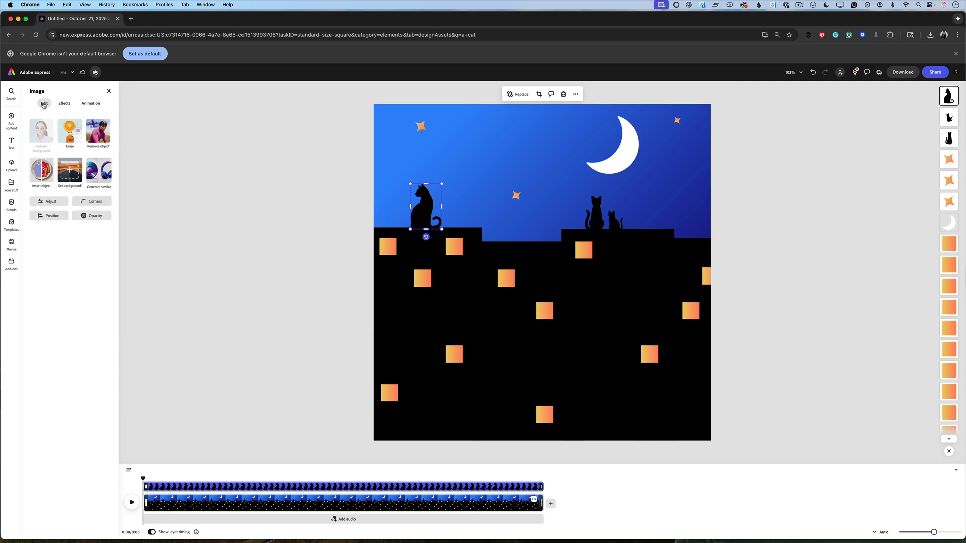
{"action": "left_click", "coordinate": [49, 217]}
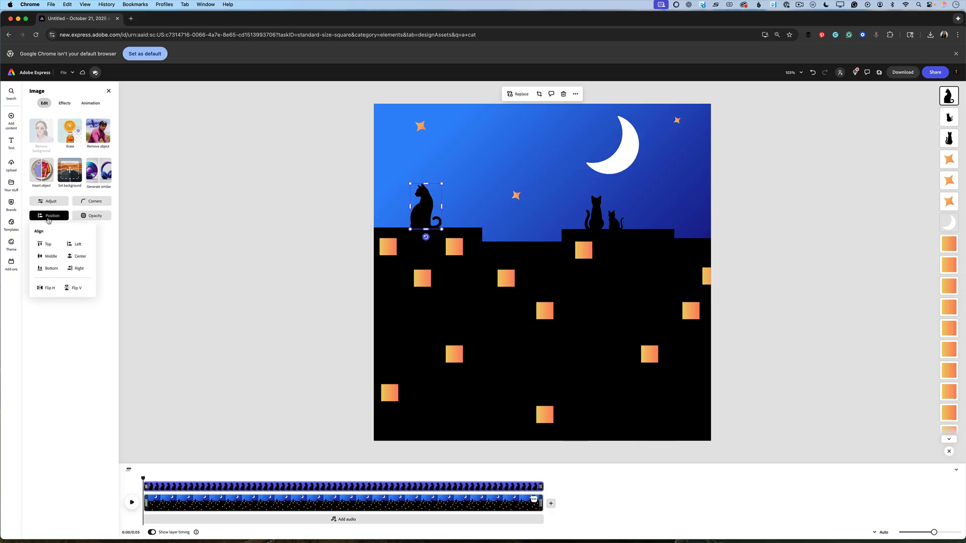
{"action": "left_click", "coordinate": [47, 289]}
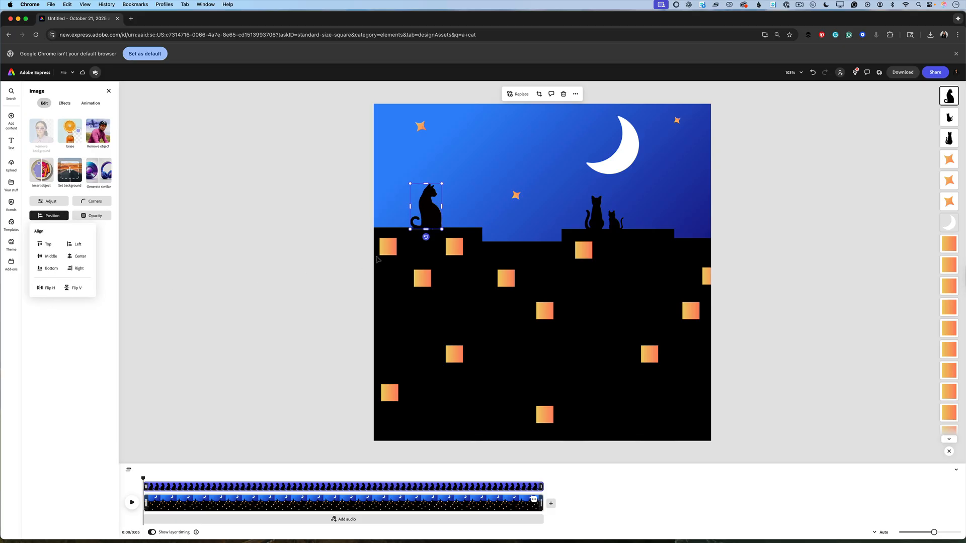
{"action": "left_click_drag", "start_coordinate": [425, 220], "coordinate": [418, 218]}
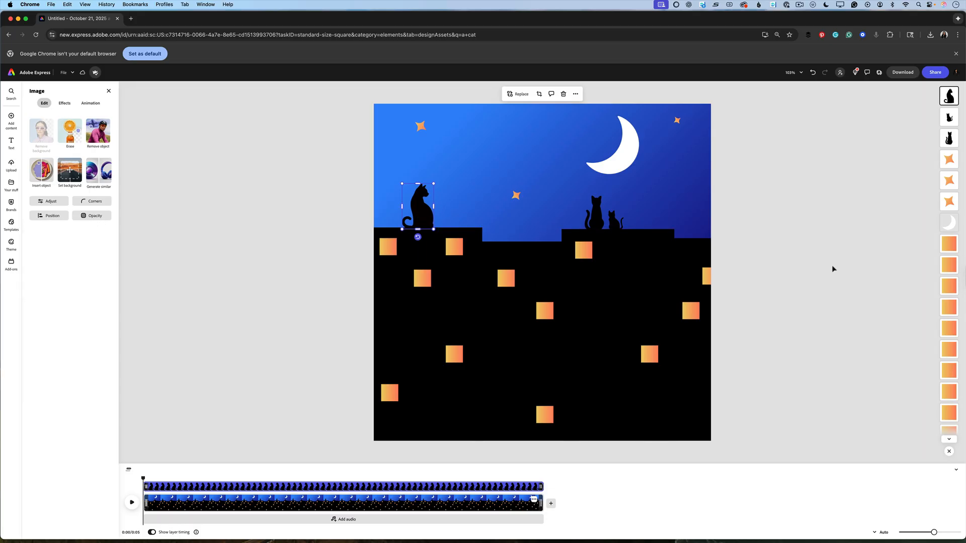
- Play the scene with the three cats in place, and return the playhead to the start
{"action": "left_click", "coordinate": [132, 502]}
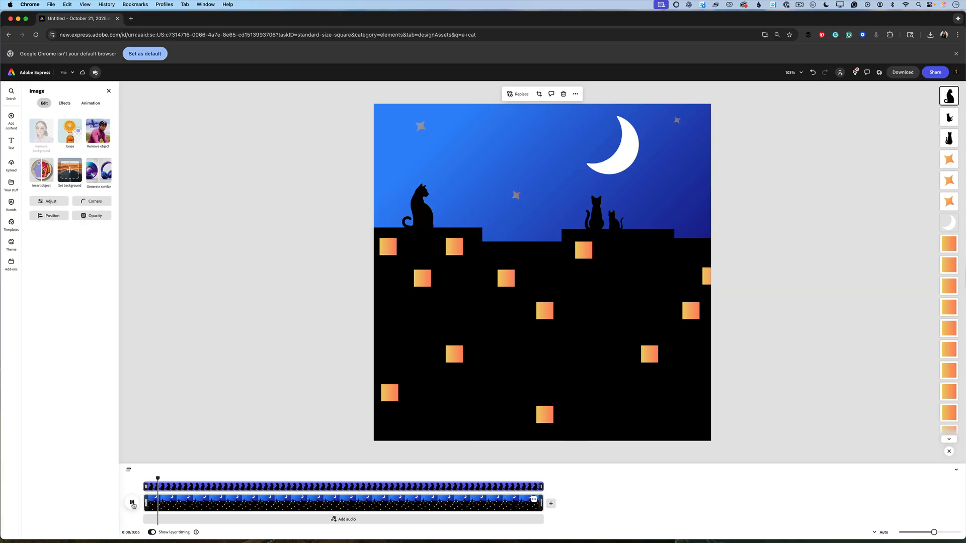
{"action": "left_click", "coordinate": [131, 503]}
{"action": "left_click_drag", "start_coordinate": [308, 478], "coordinate": [143, 478]}
- Browse the audio library and search it for "halloween"
{"action": "left_click", "coordinate": [11, 118]}
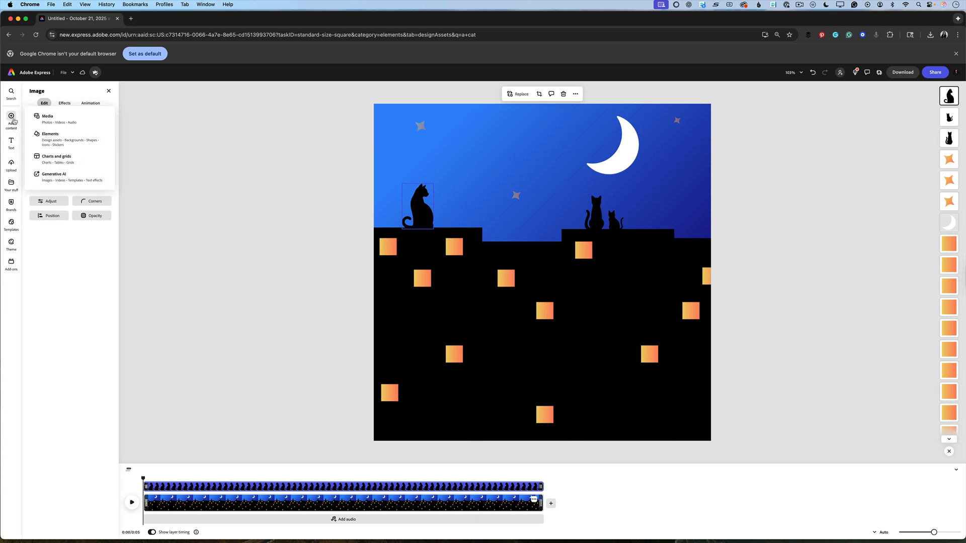
{"action": "left_click", "coordinate": [59, 120]}
{"action": "left_click", "coordinate": [93, 104]}
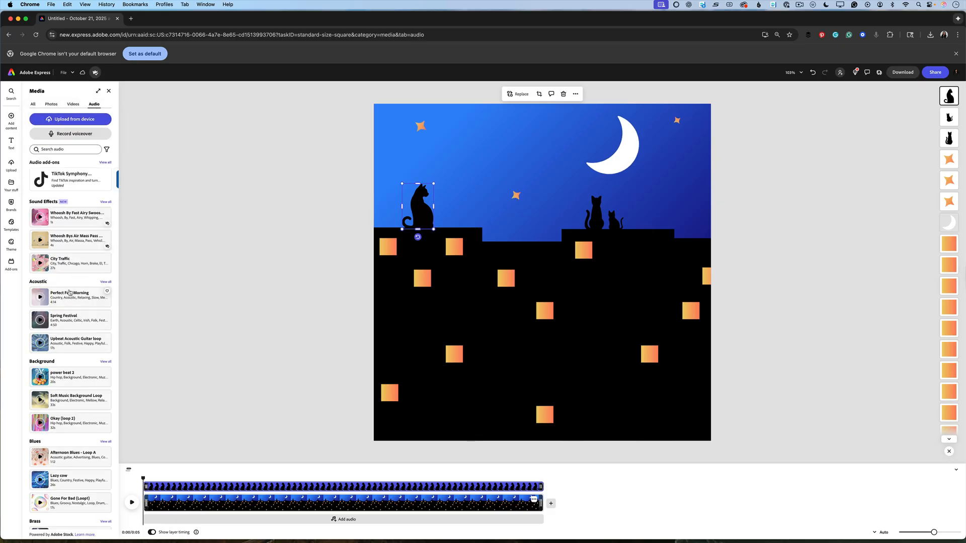
{"action": "scroll", "coordinate": [71, 289], "scroll_direction": "down", "scroll_amount": 20}
{"action": "scroll", "coordinate": [69, 292], "scroll_direction": "up", "scroll_amount": 20}
{"action": "left_click", "coordinate": [71, 149]}
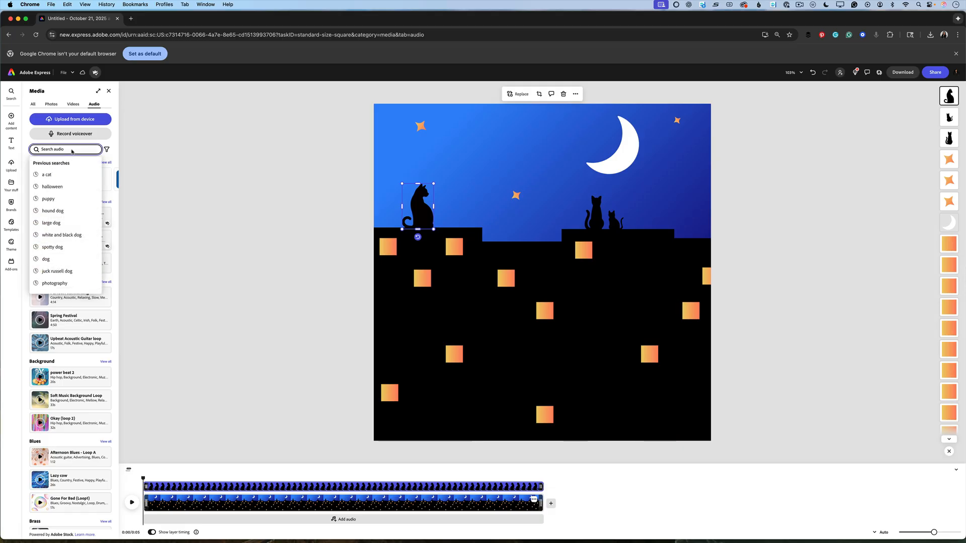
{"action": "type", "text": "halloween"}
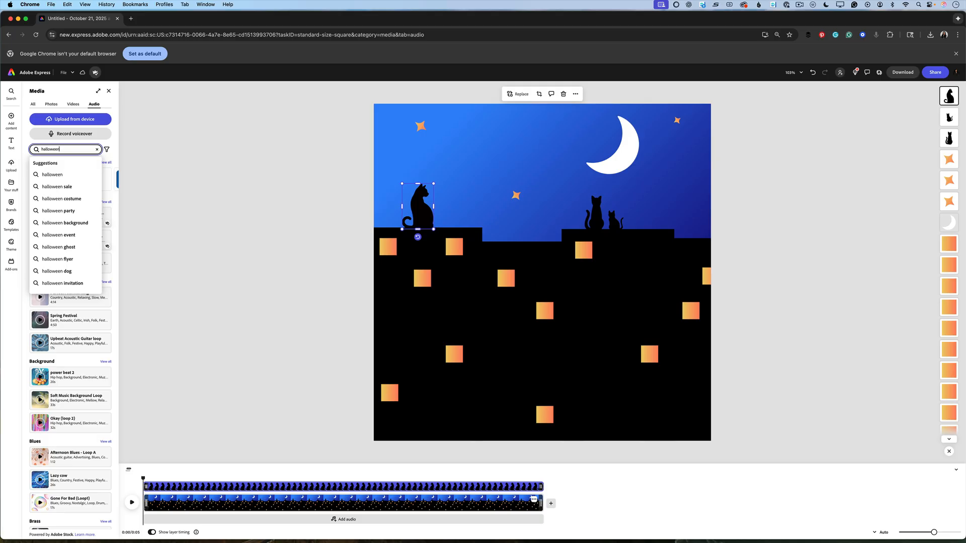
{"action": "key", "text": "Return"}
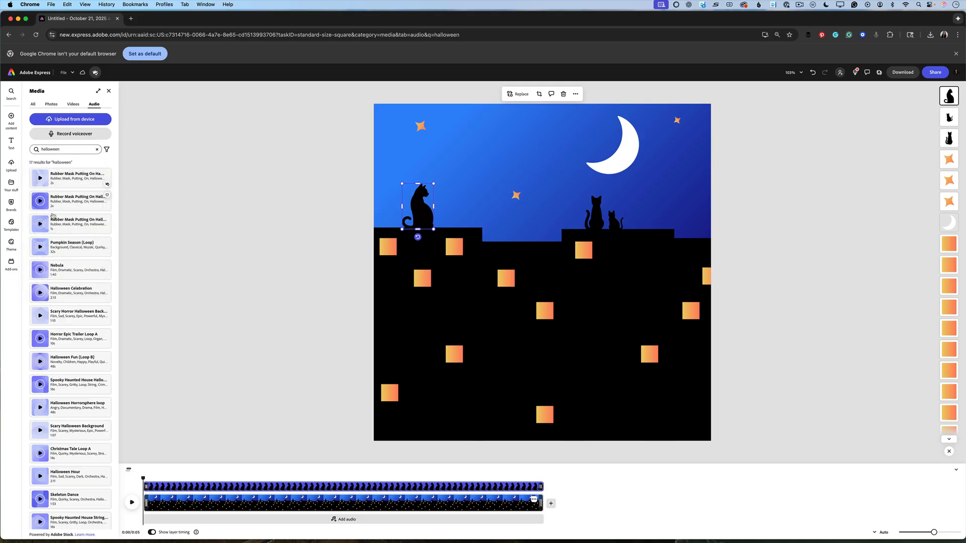
- Preview the Nebula and Halloween Fun (Loop B) tracks from the results, and add Halloween Fun (Loop B) to the scene
{"action": "scroll", "coordinate": [69, 315], "scroll_direction": "down", "scroll_amount": 1}
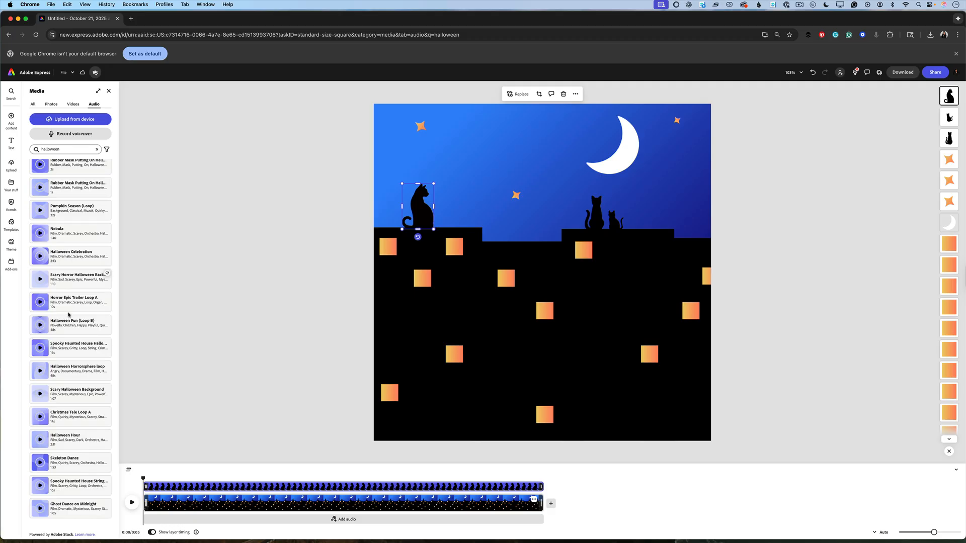
{"action": "left_click", "coordinate": [38, 234]}
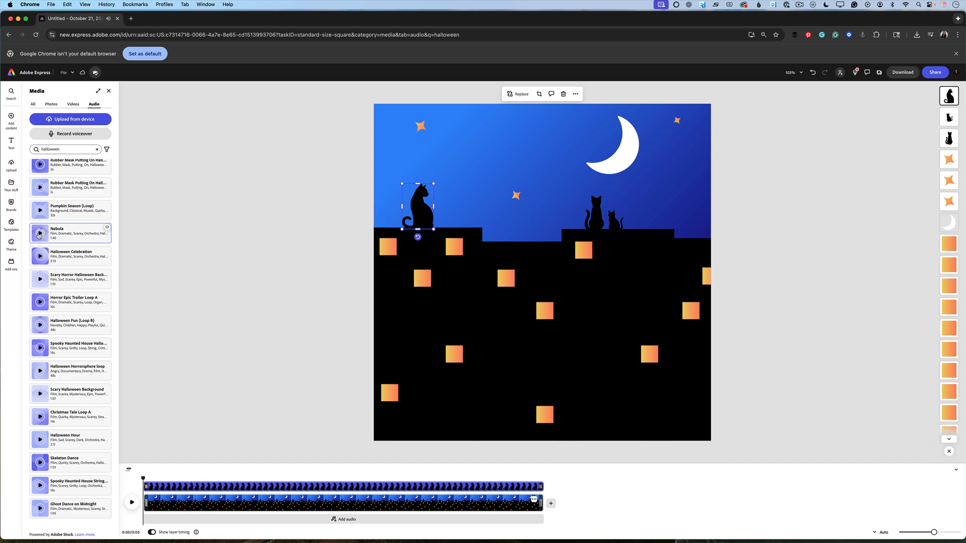
{"action": "left_click", "coordinate": [41, 326]}
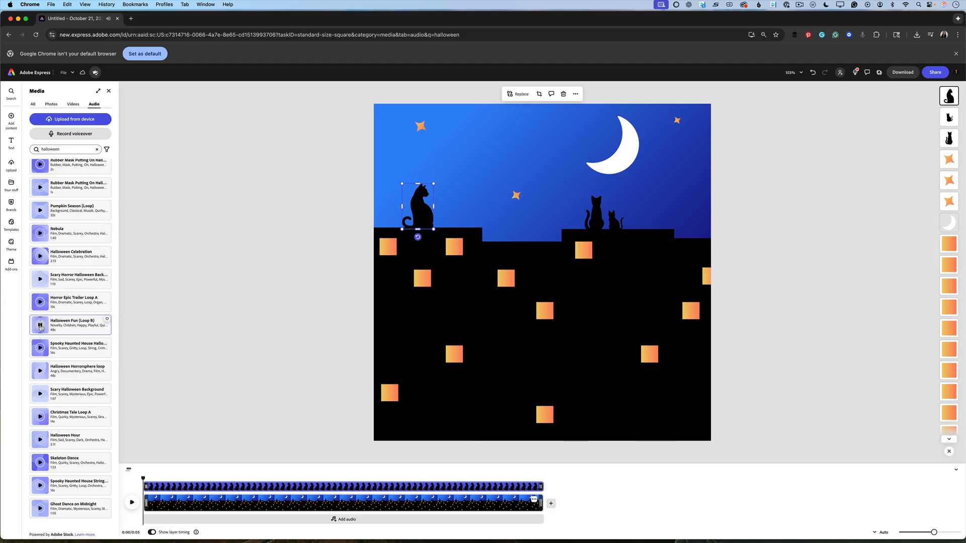
{"action": "left_click", "coordinate": [40, 326]}
{"action": "left_click", "coordinate": [59, 328]}
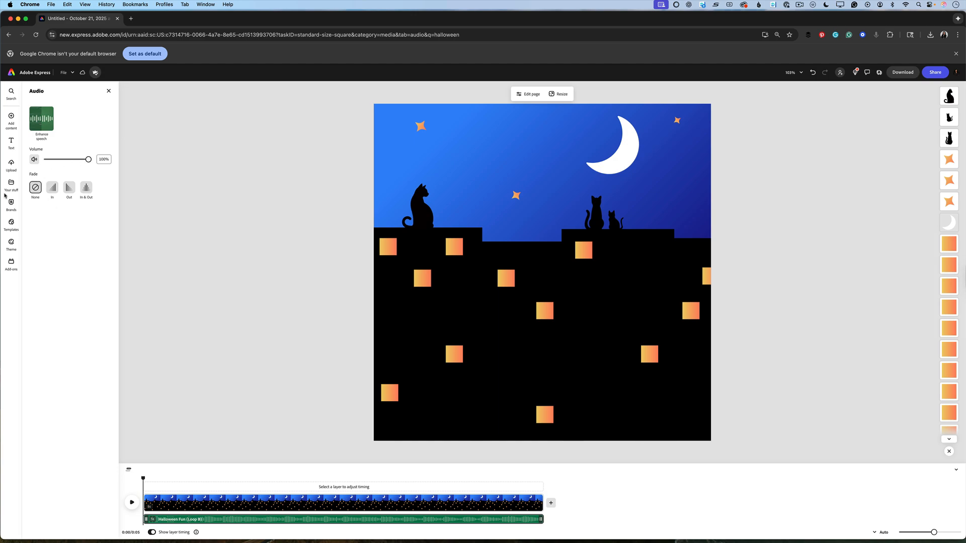
- Give the audio track a 2.3 s fade out, play the scene with sound, and return the playhead to the start
{"action": "left_click", "coordinate": [69, 189]}
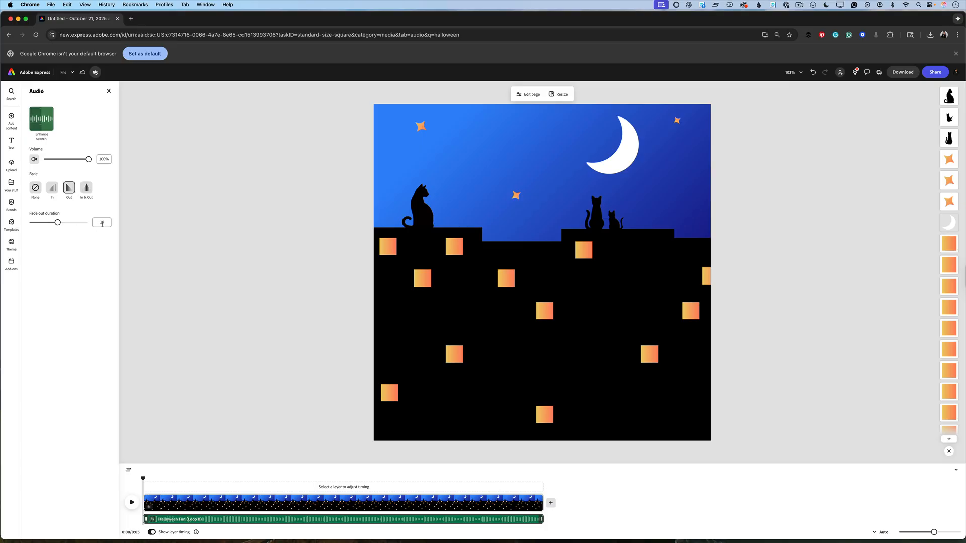
{"action": "left_click_drag", "start_coordinate": [57, 223], "coordinate": [62, 223]}
{"action": "left_click", "coordinate": [131, 502]}
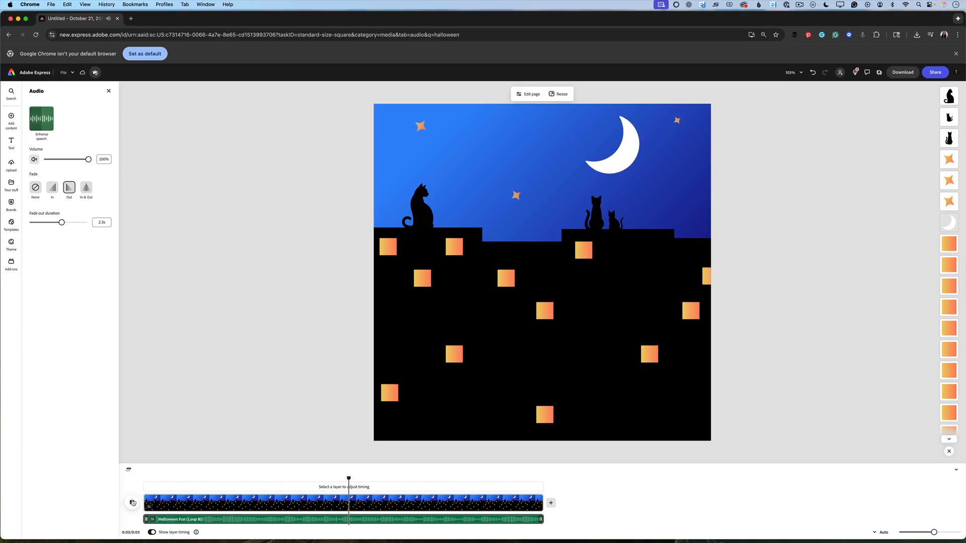
{"action": "left_click", "coordinate": [354, 502]}
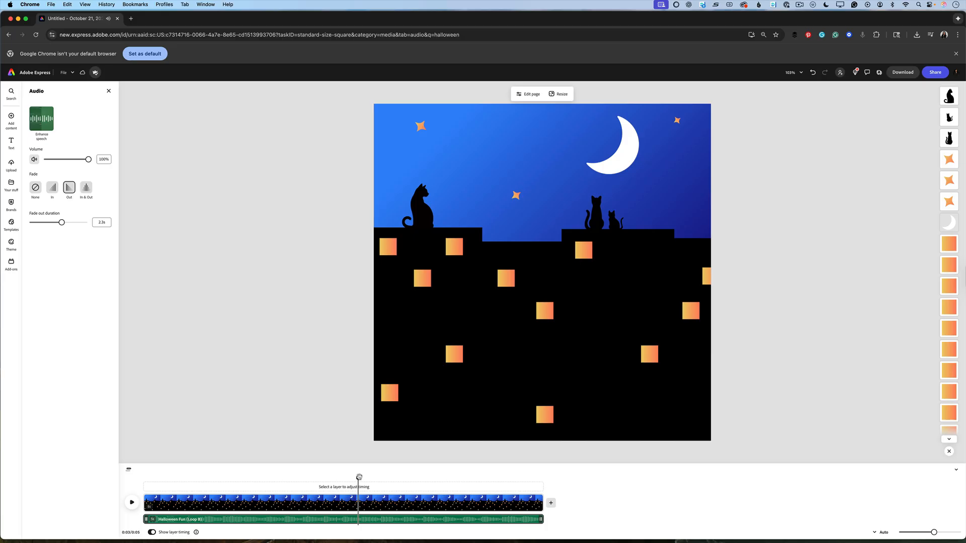
{"action": "left_click_drag", "start_coordinate": [358, 477], "coordinate": [143, 477]}
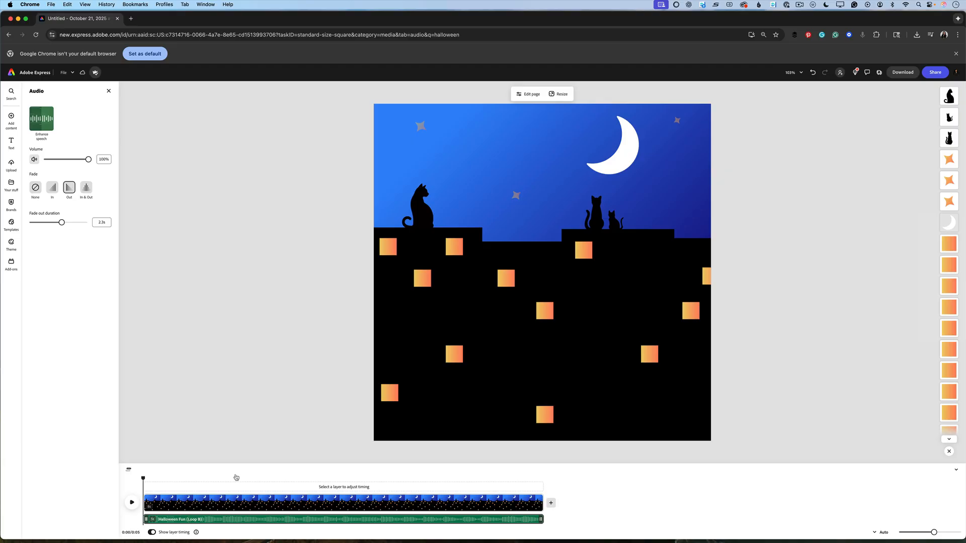
- Download the animation as an MP4 at the Custom (Original size) video resolution
{"action": "left_click", "coordinate": [904, 74]}
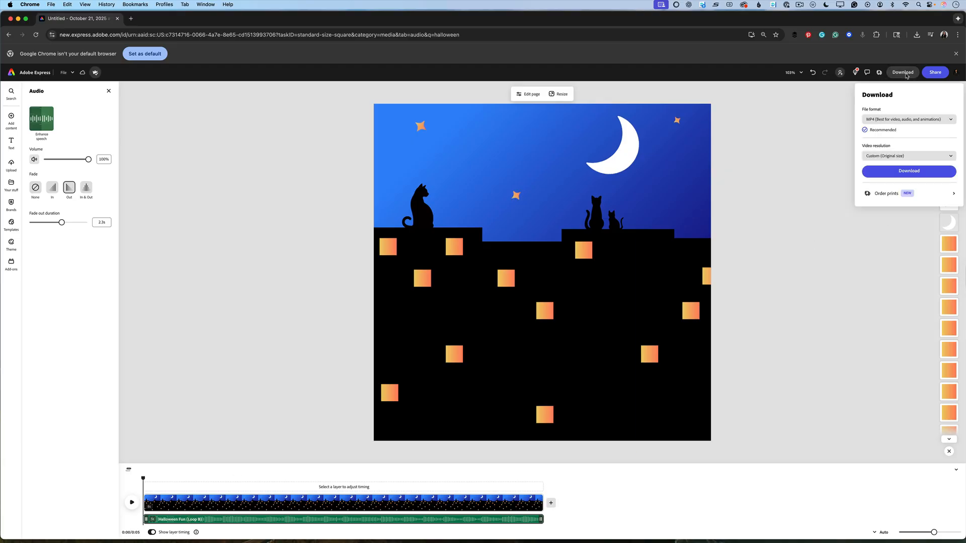
{"action": "left_click", "coordinate": [901, 174]}
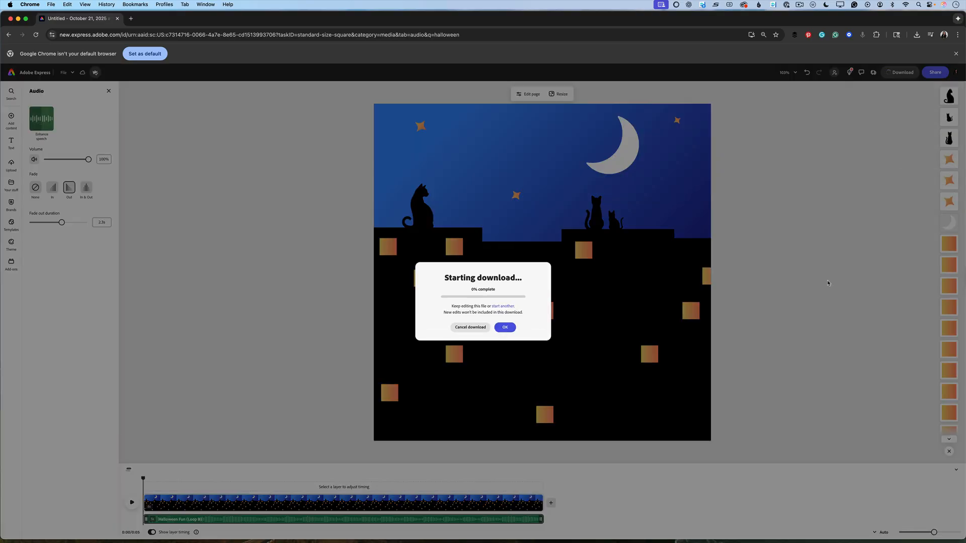